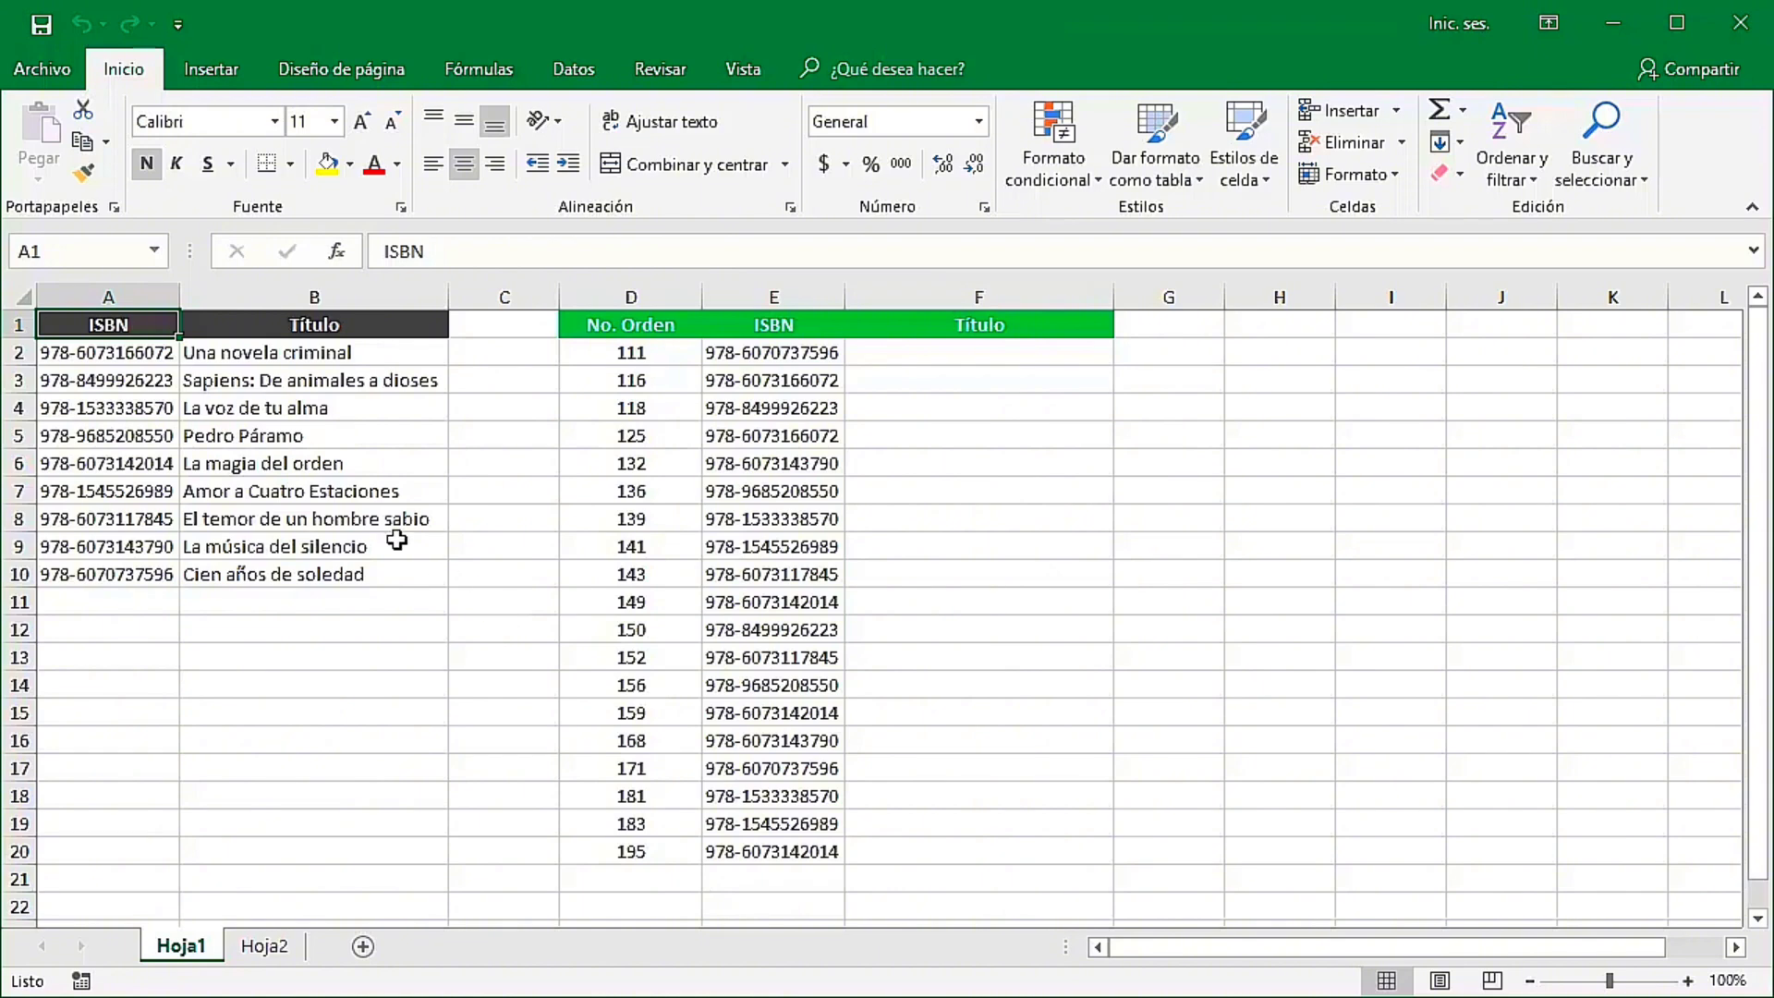
Examine the column headings of the book catalogue and of the orders table
{"action": "left_click", "coordinate": [217, 326]}
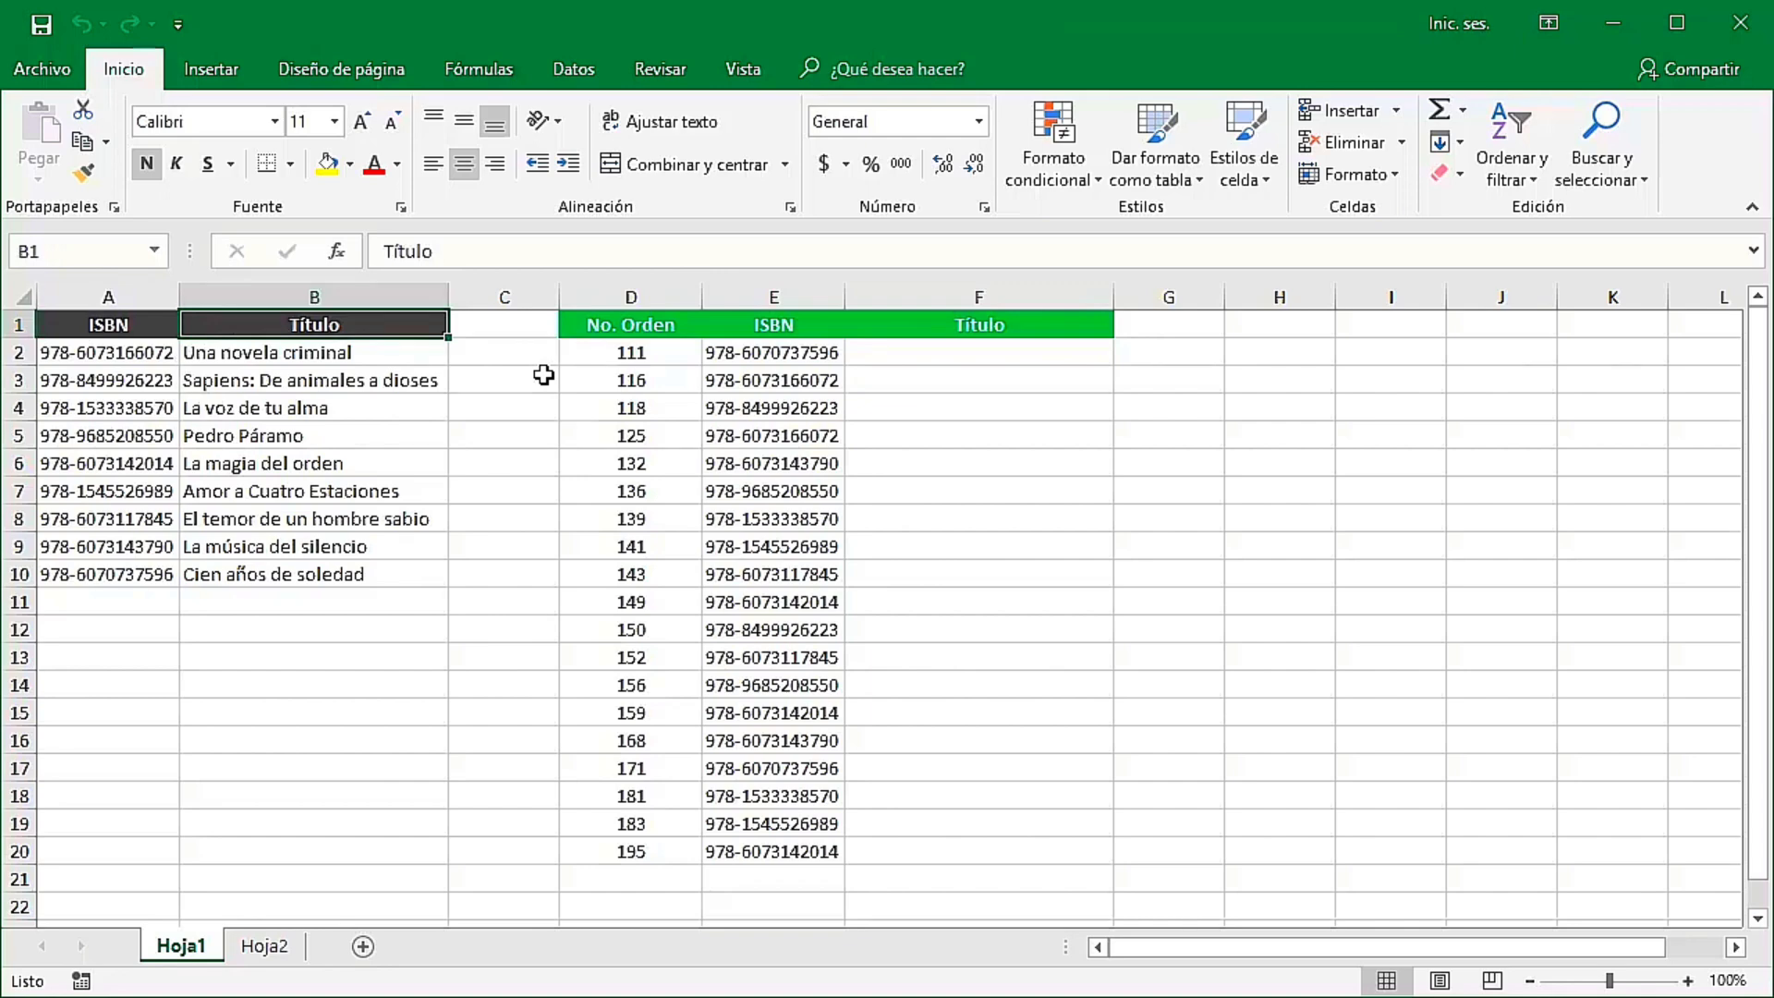
{"action": "left_click", "coordinate": [660, 321]}
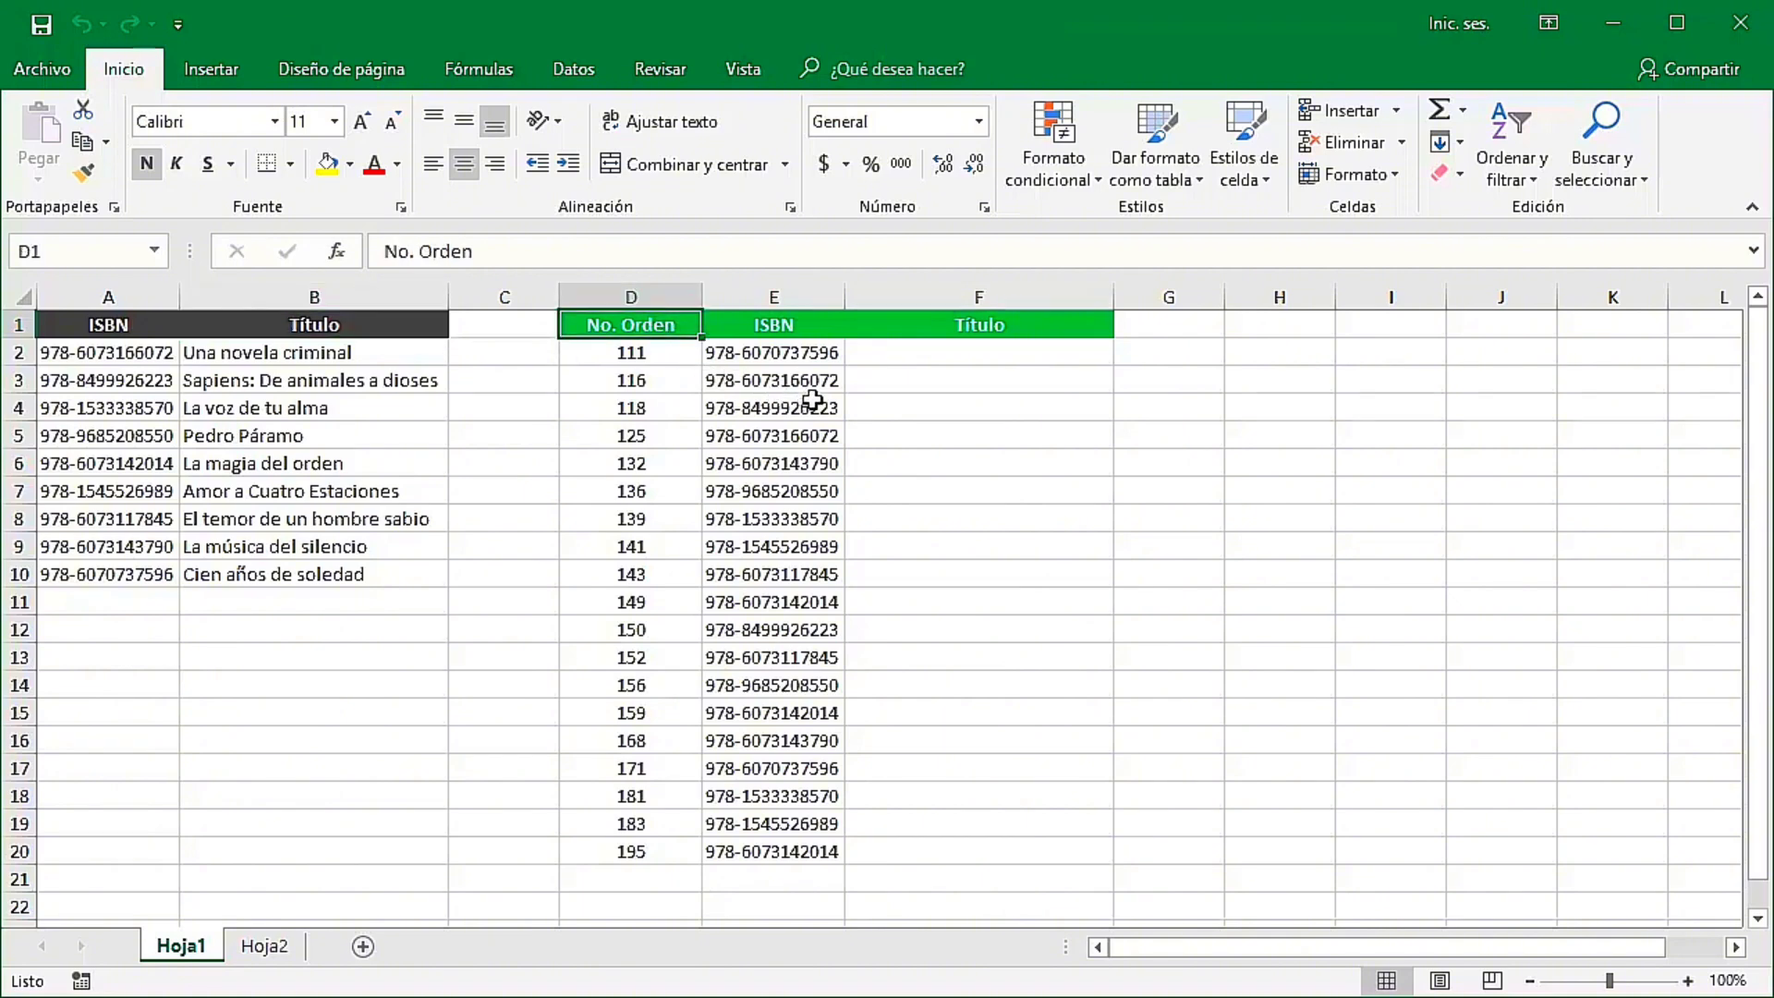
{"action": "left_click", "coordinate": [829, 327]}
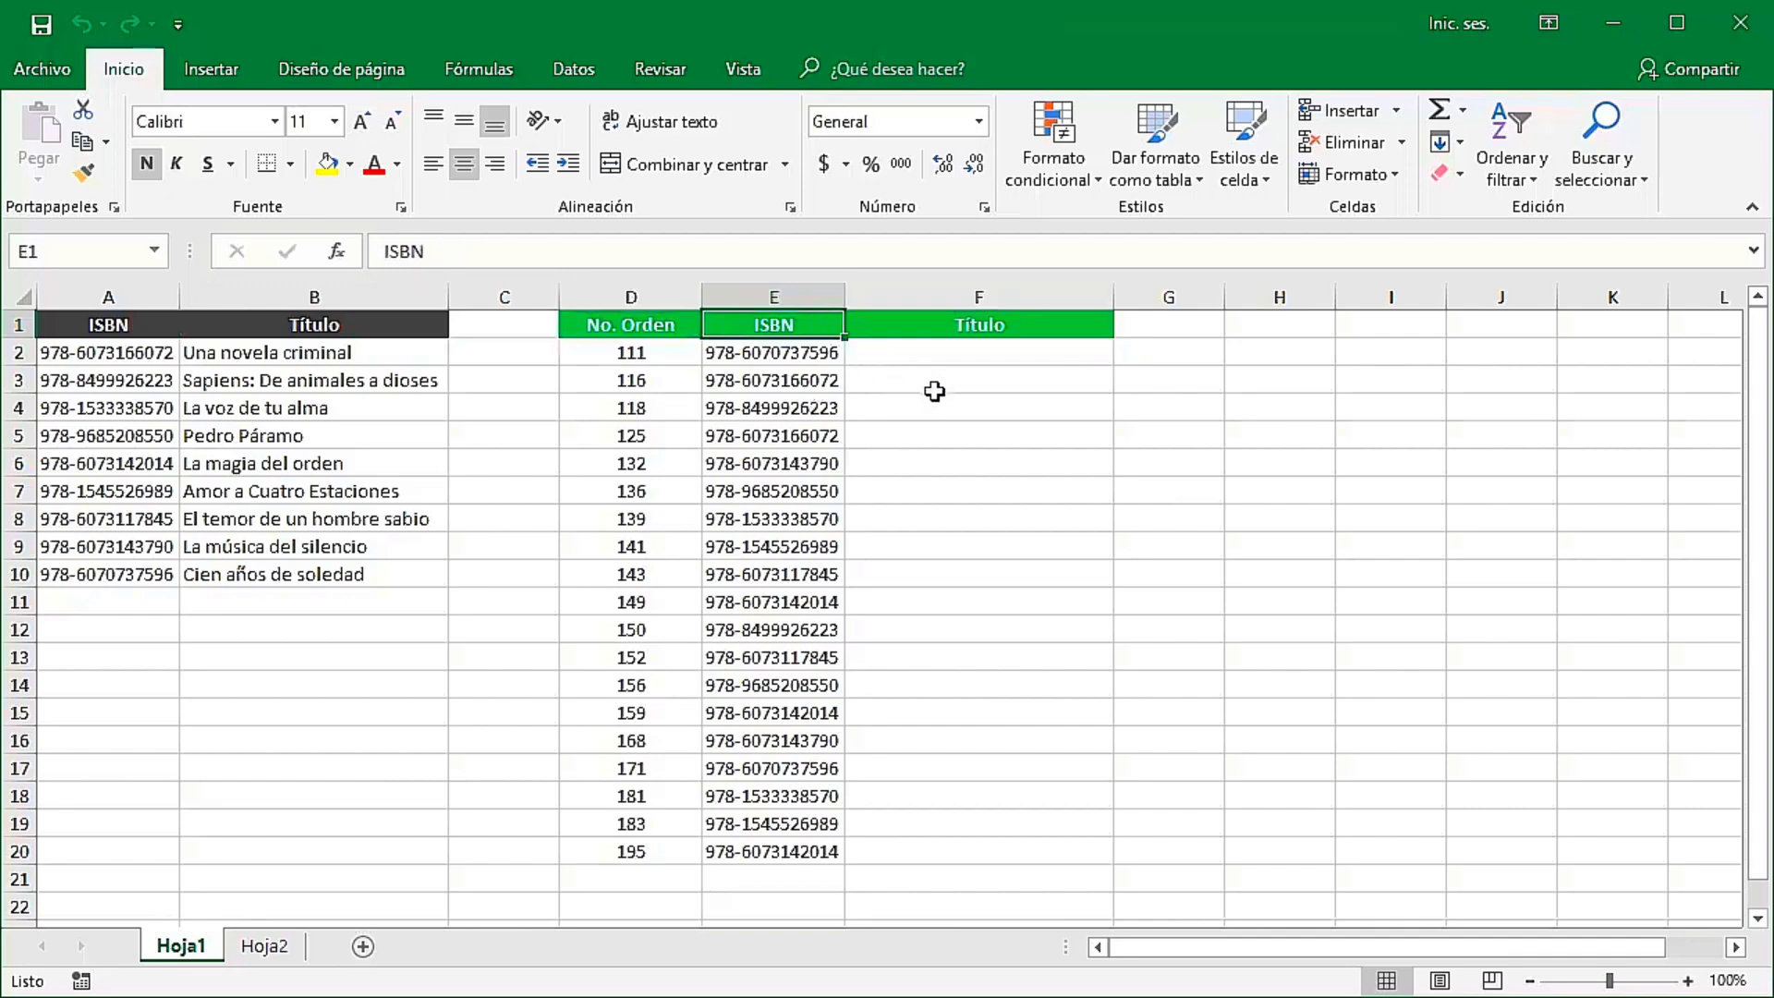
{"action": "left_click", "coordinate": [919, 331]}
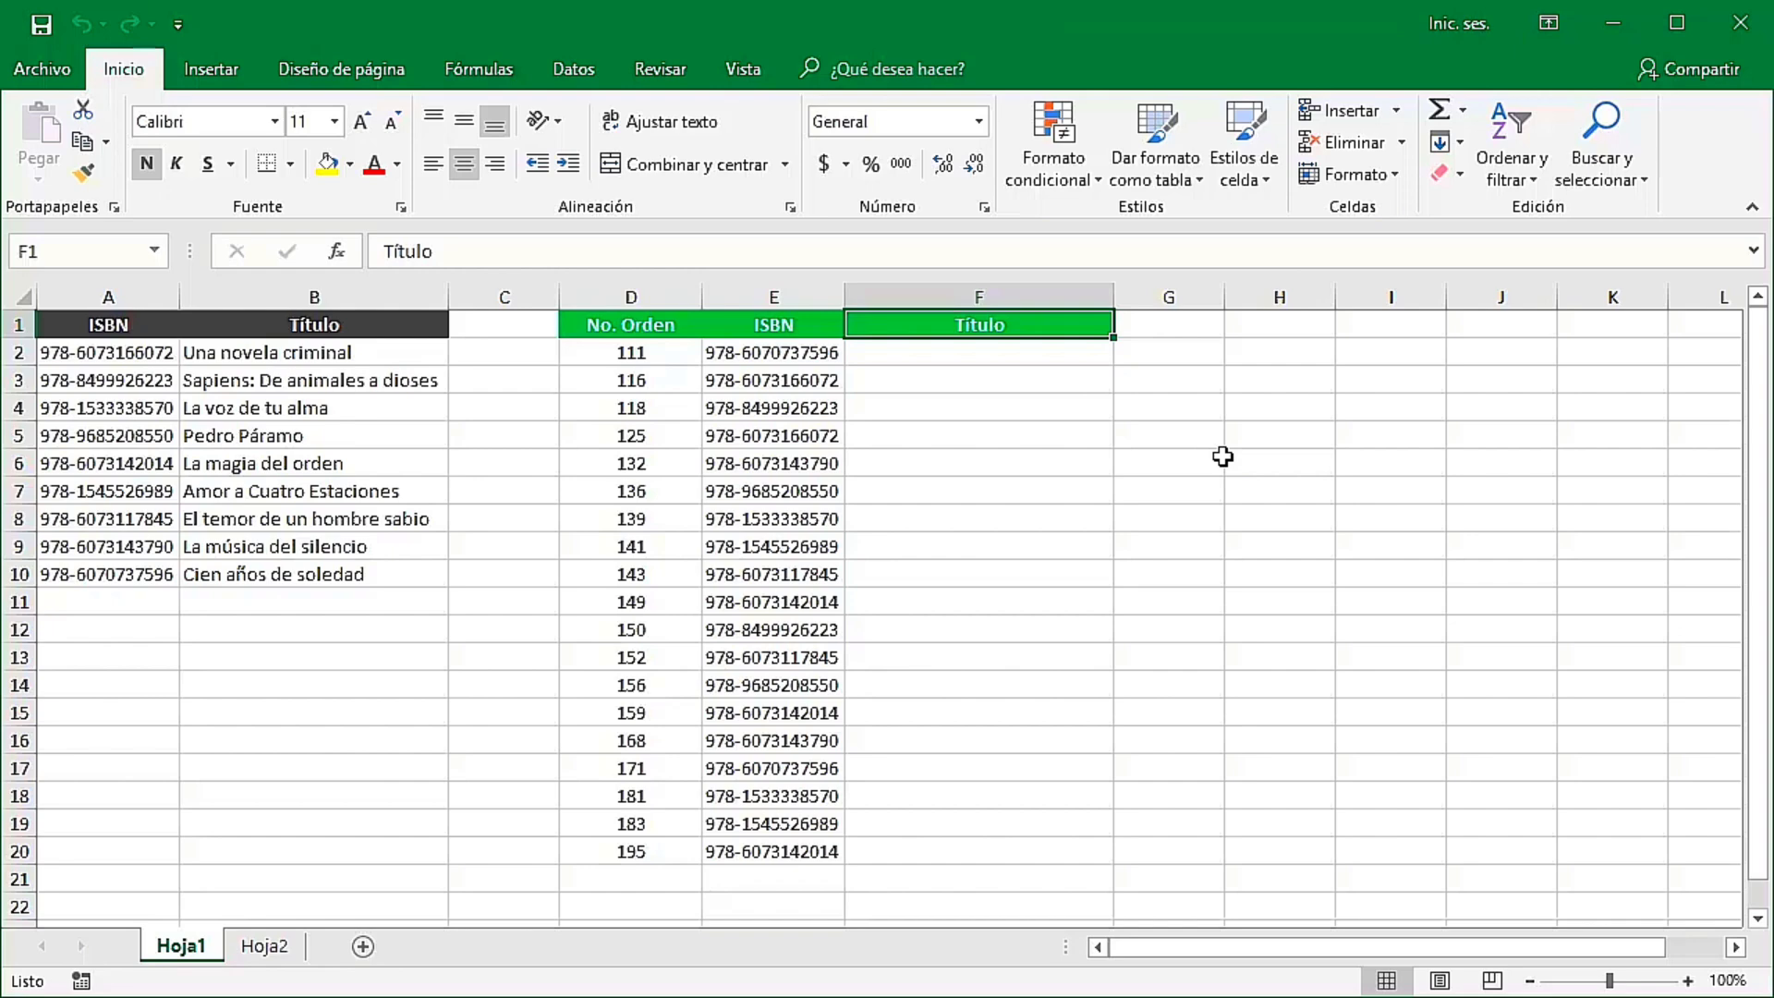
Begin a BUSCARV formula in F2 with E2 as the lookup value and A2:B10 as the lookup range
{"action": "left_click", "coordinate": [922, 356]}
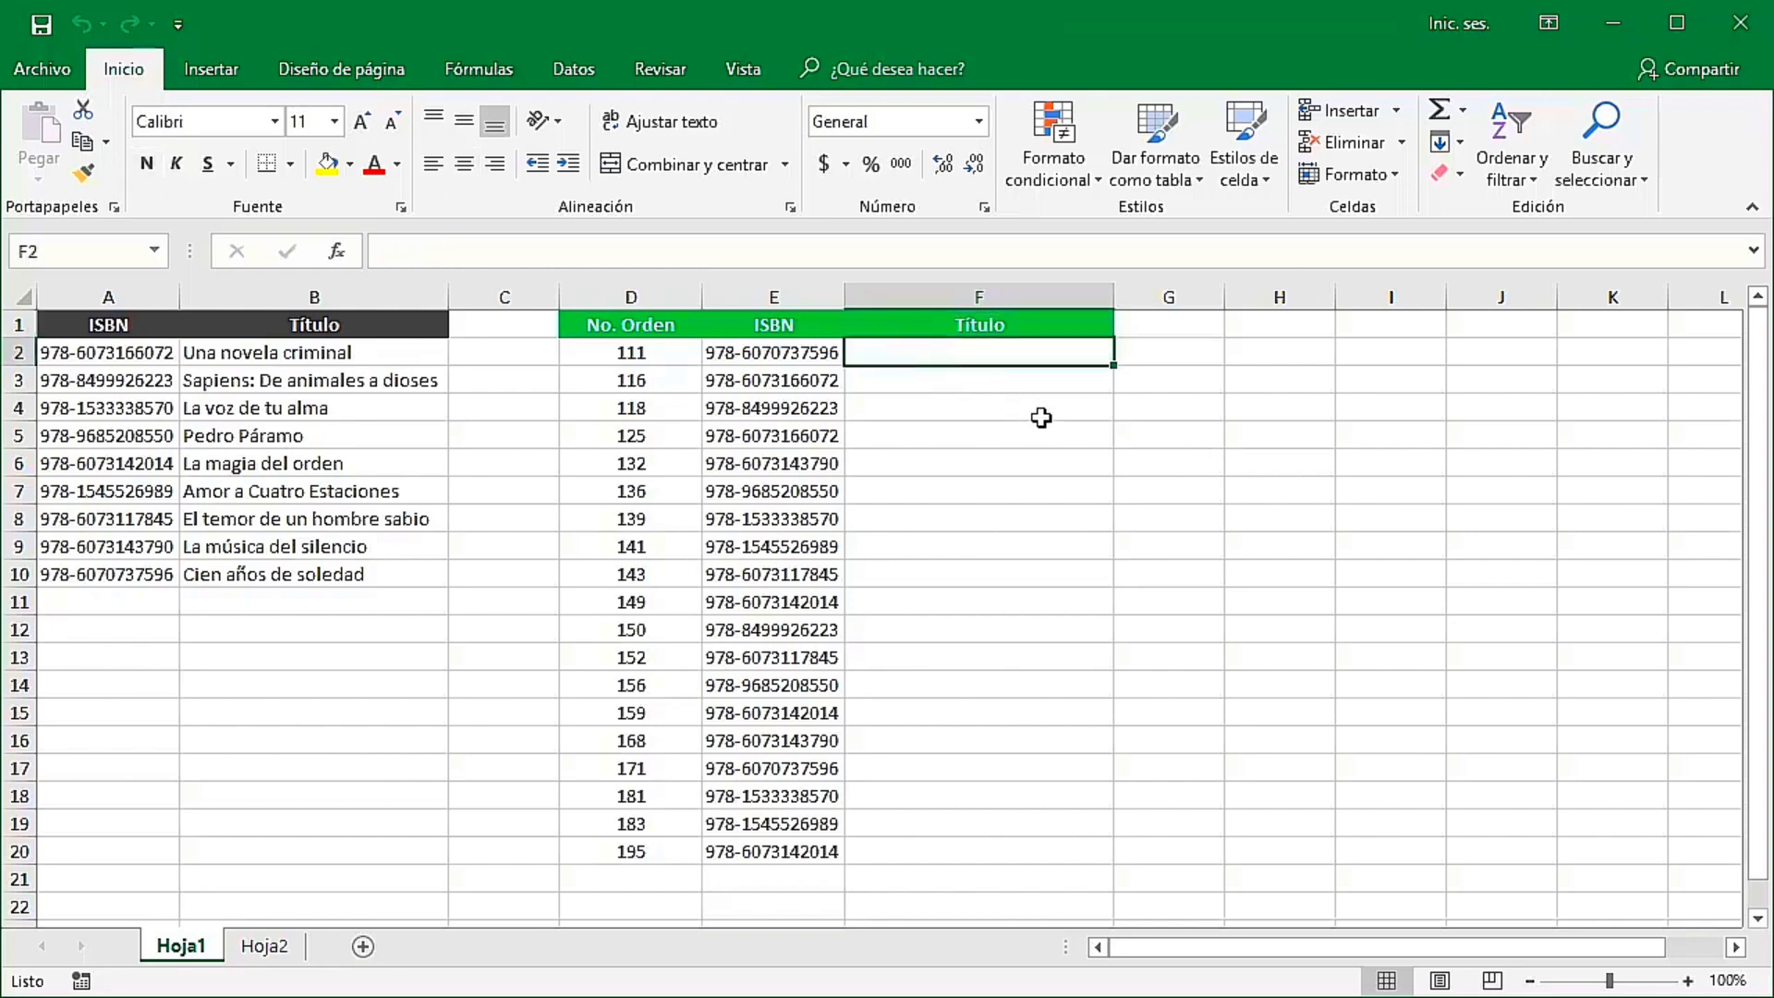
{"action": "type", "text": "=BUS"}
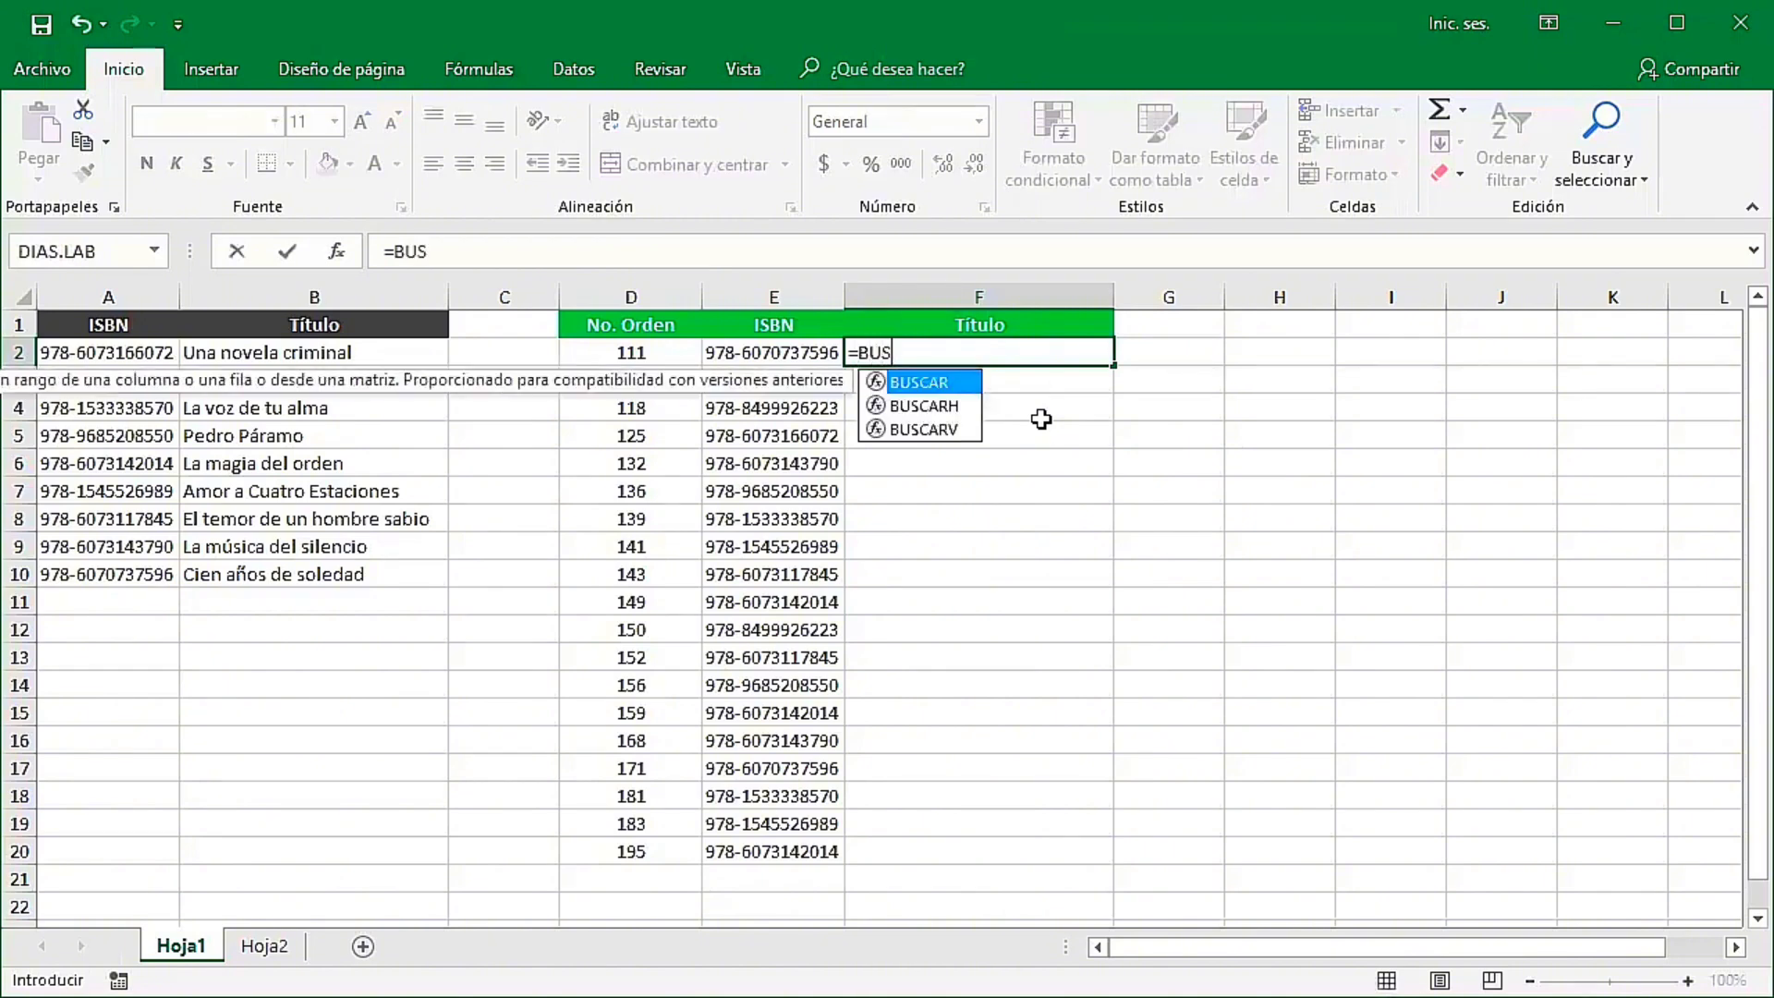
{"action": "double_click", "coordinate": [948, 429]}
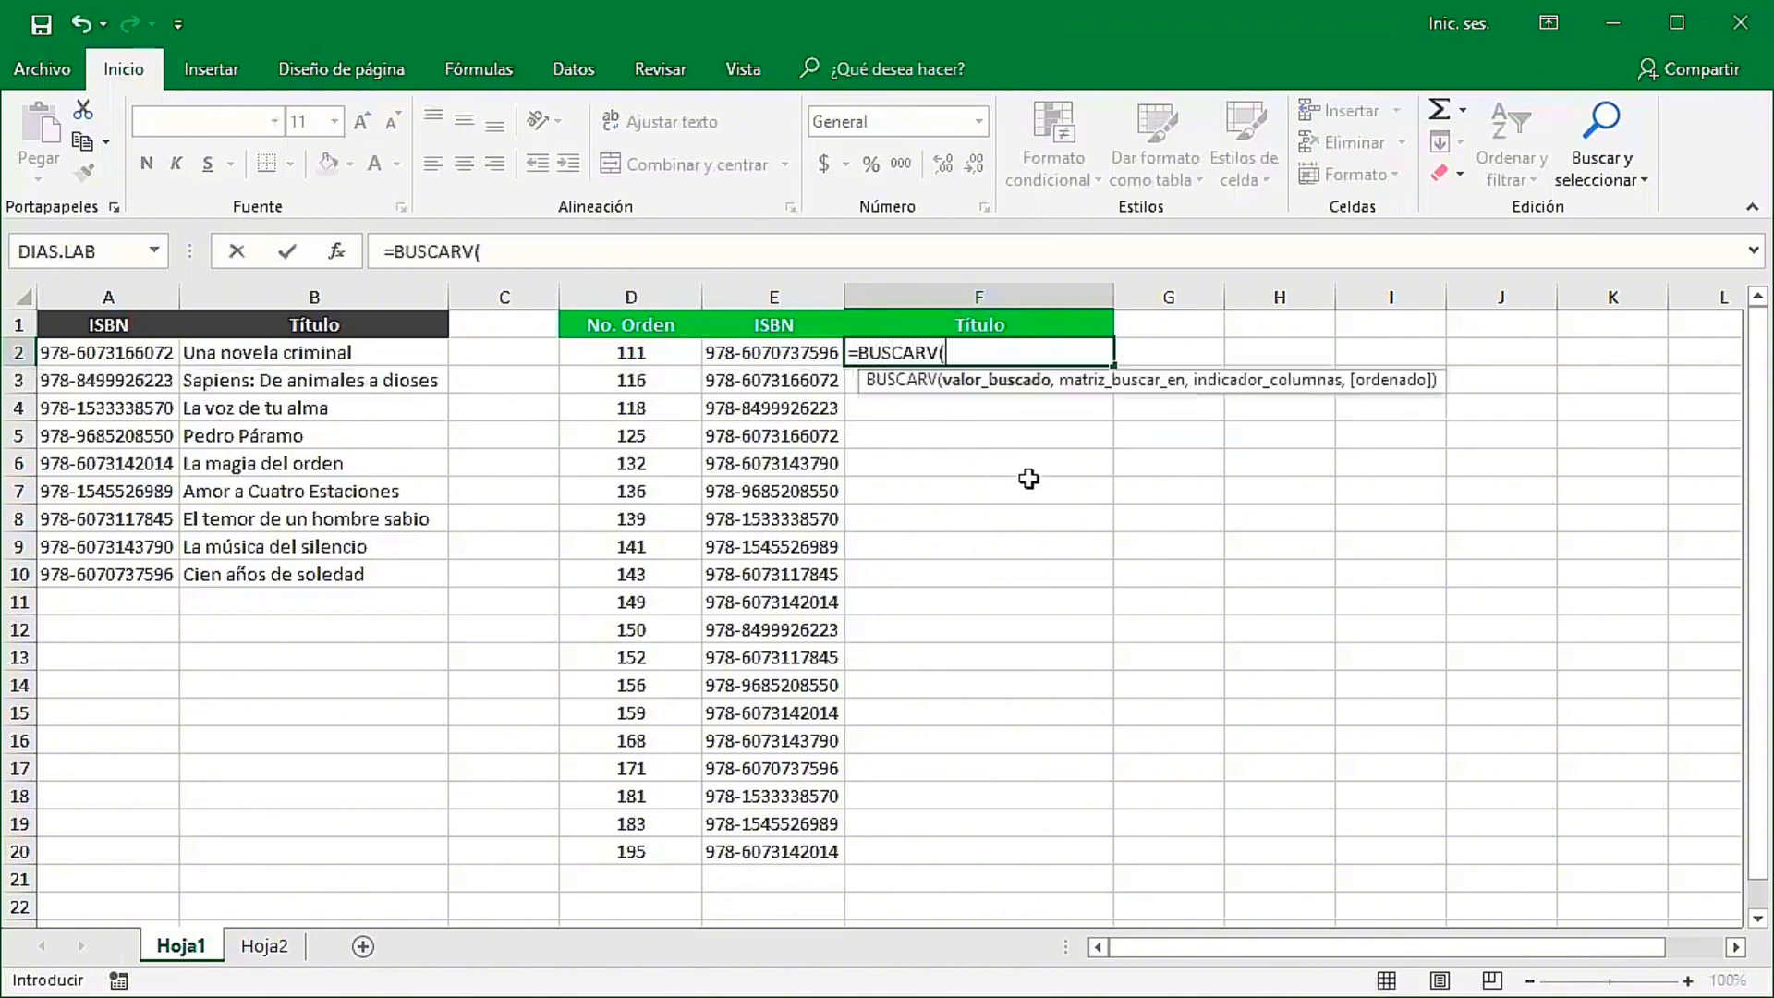
{"action": "type", "text": "E"}
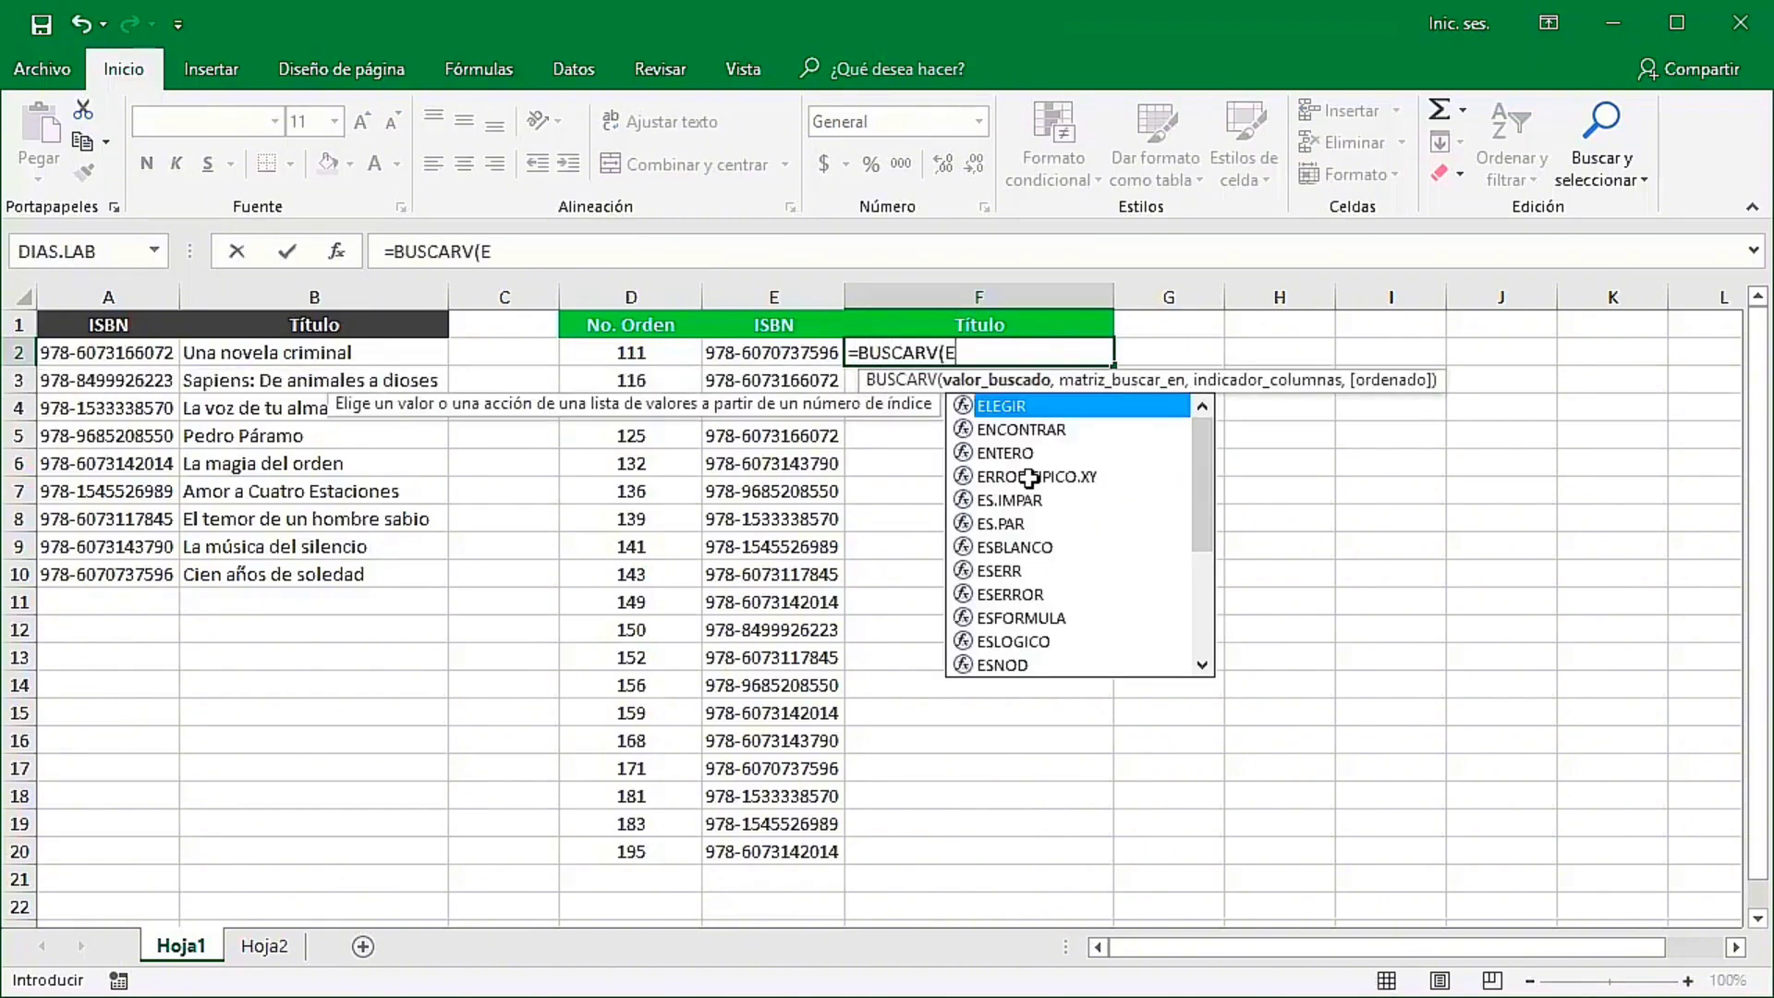
{"action": "type", "text": "2,"}
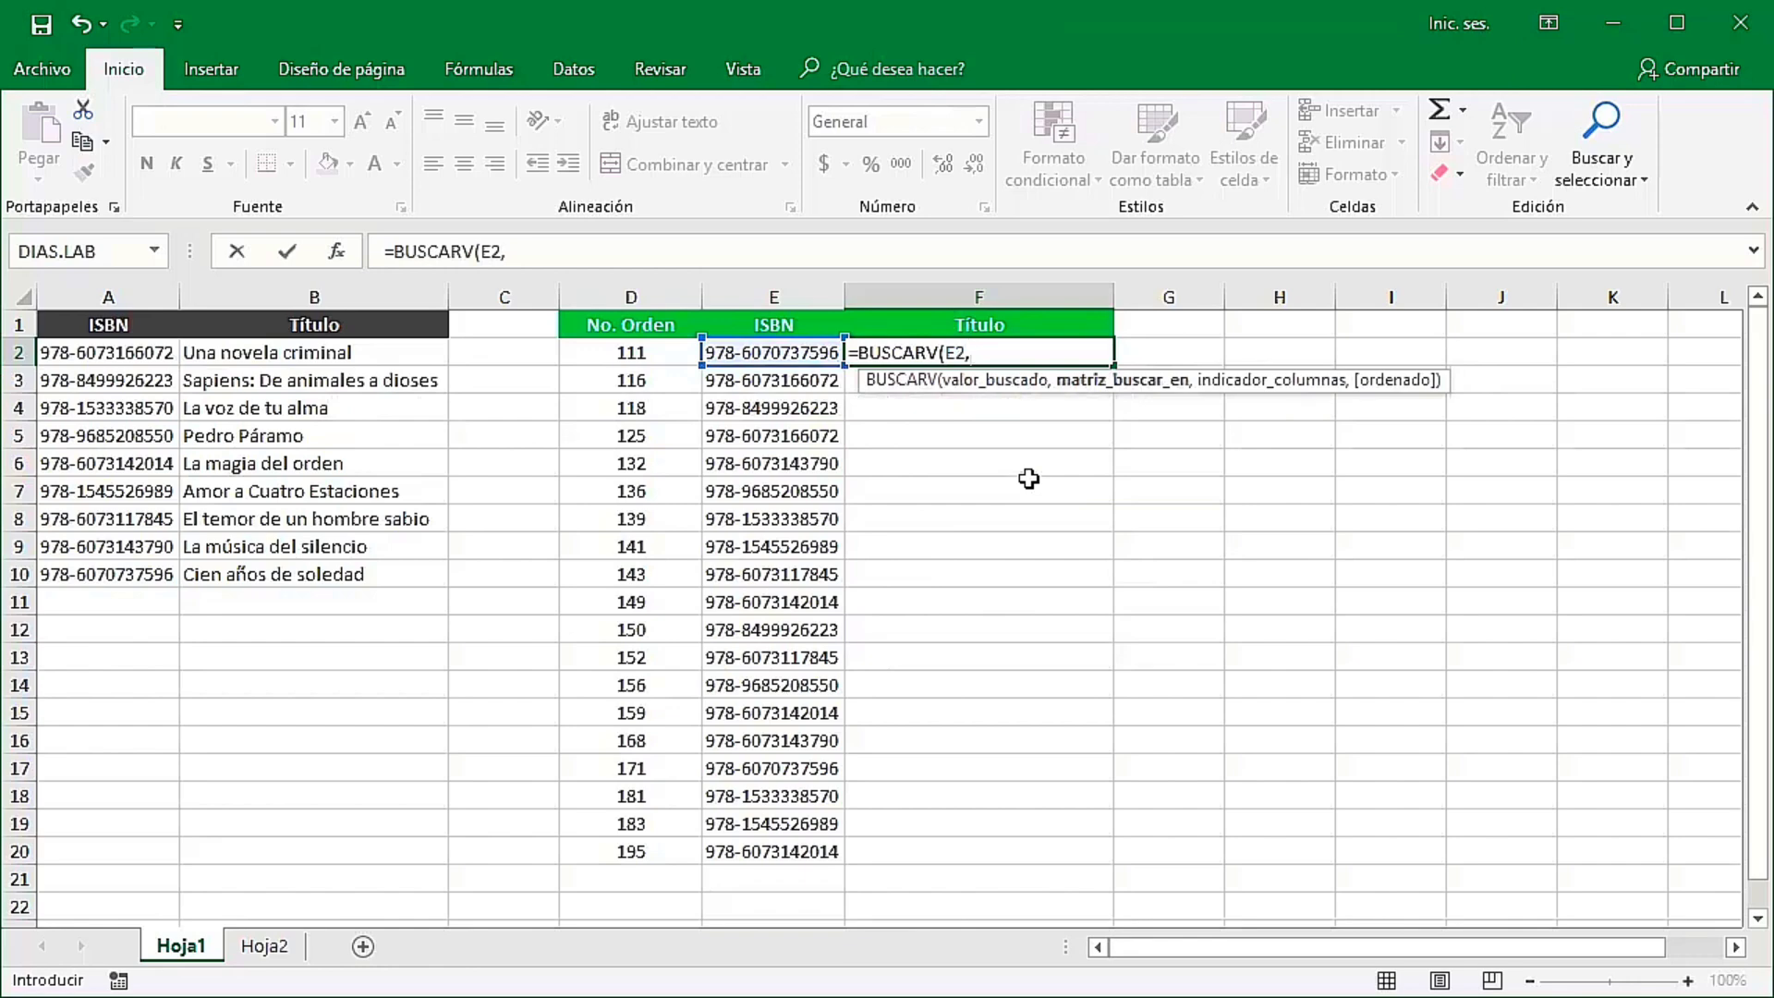
{"action": "left_click", "coordinate": [115, 352]}
{"action": "left_click_drag", "start_coordinate": [116, 352], "coordinate": [444, 573]}
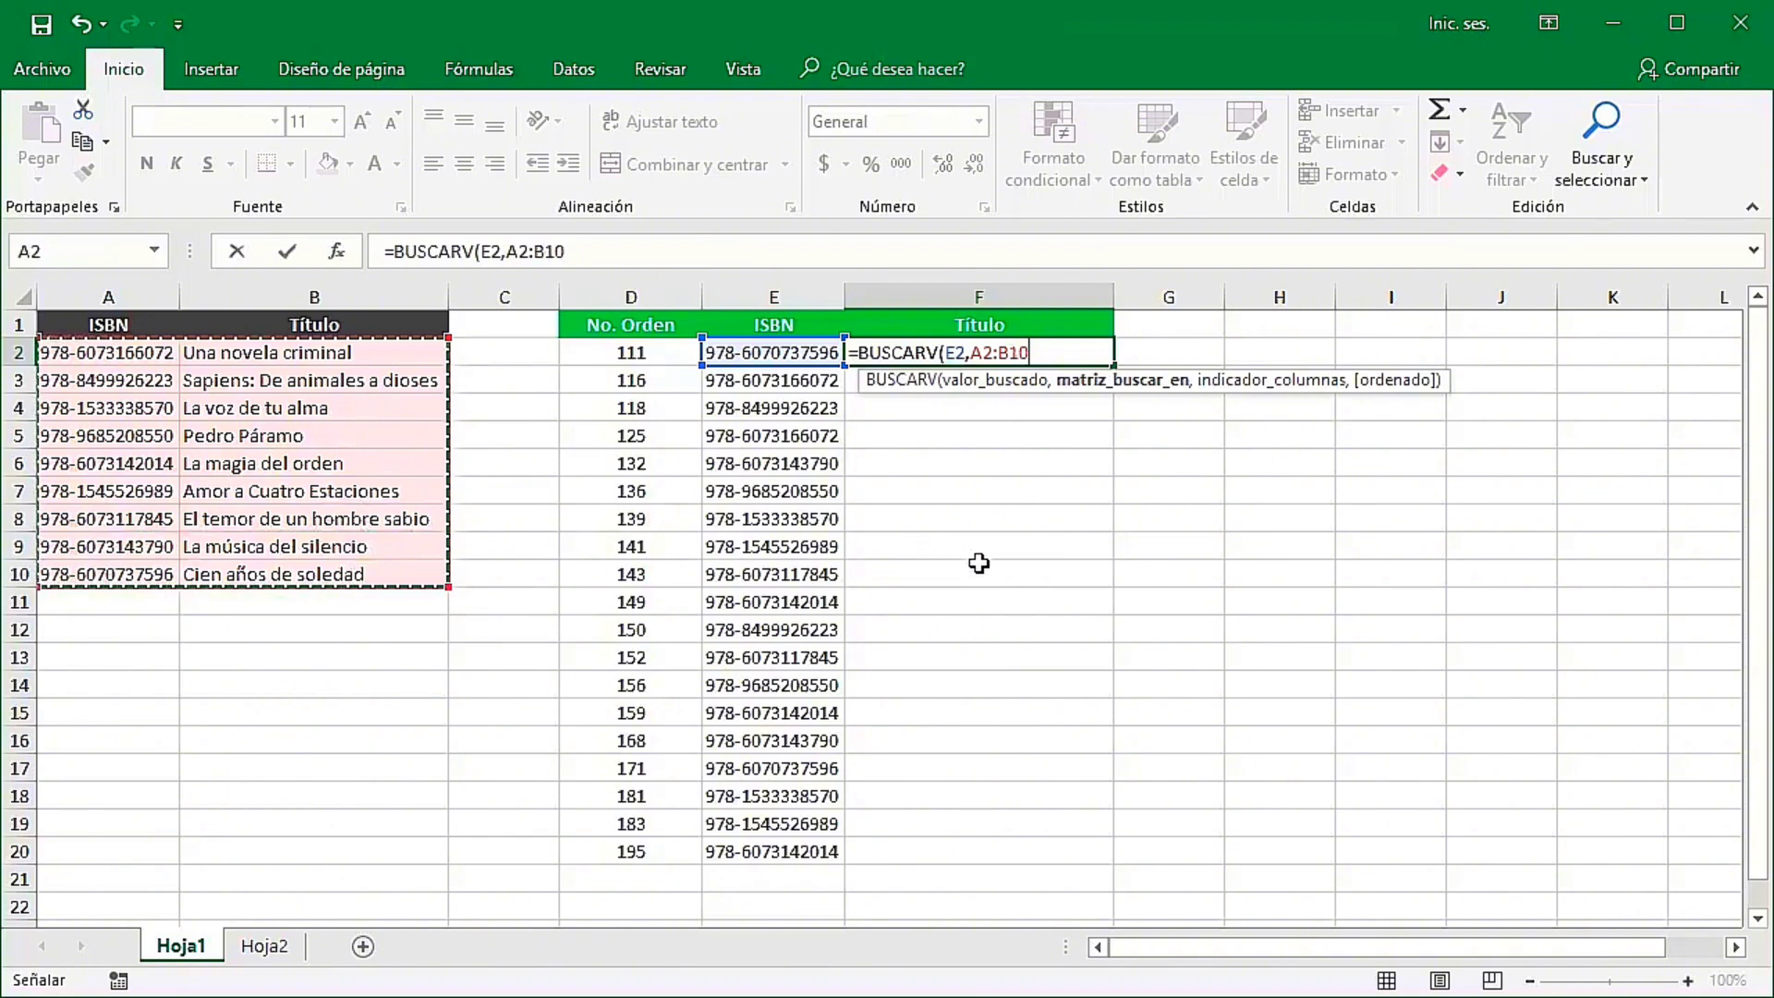
Complete the F2 formula with column index 2 and FALSO for exact match, and fill it down through F20
{"action": "type", "text": ",2"}
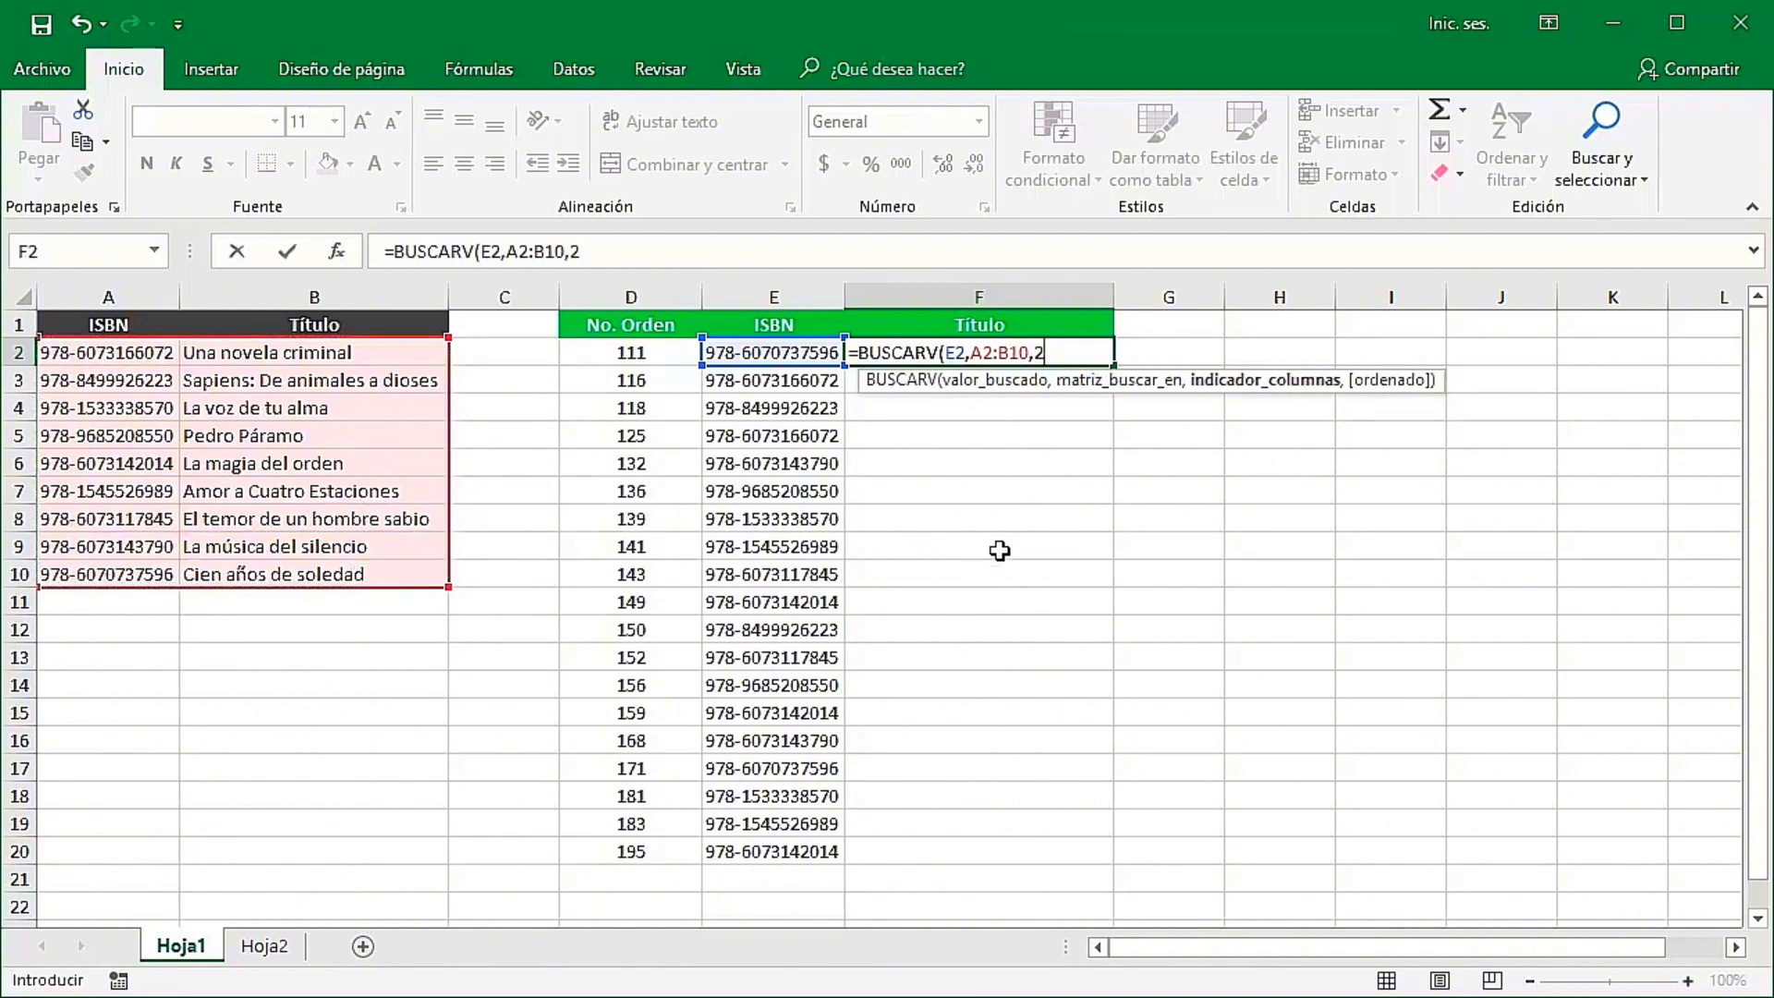
{"action": "type", "text": ","}
{"action": "double_click", "coordinate": [1111, 434]}
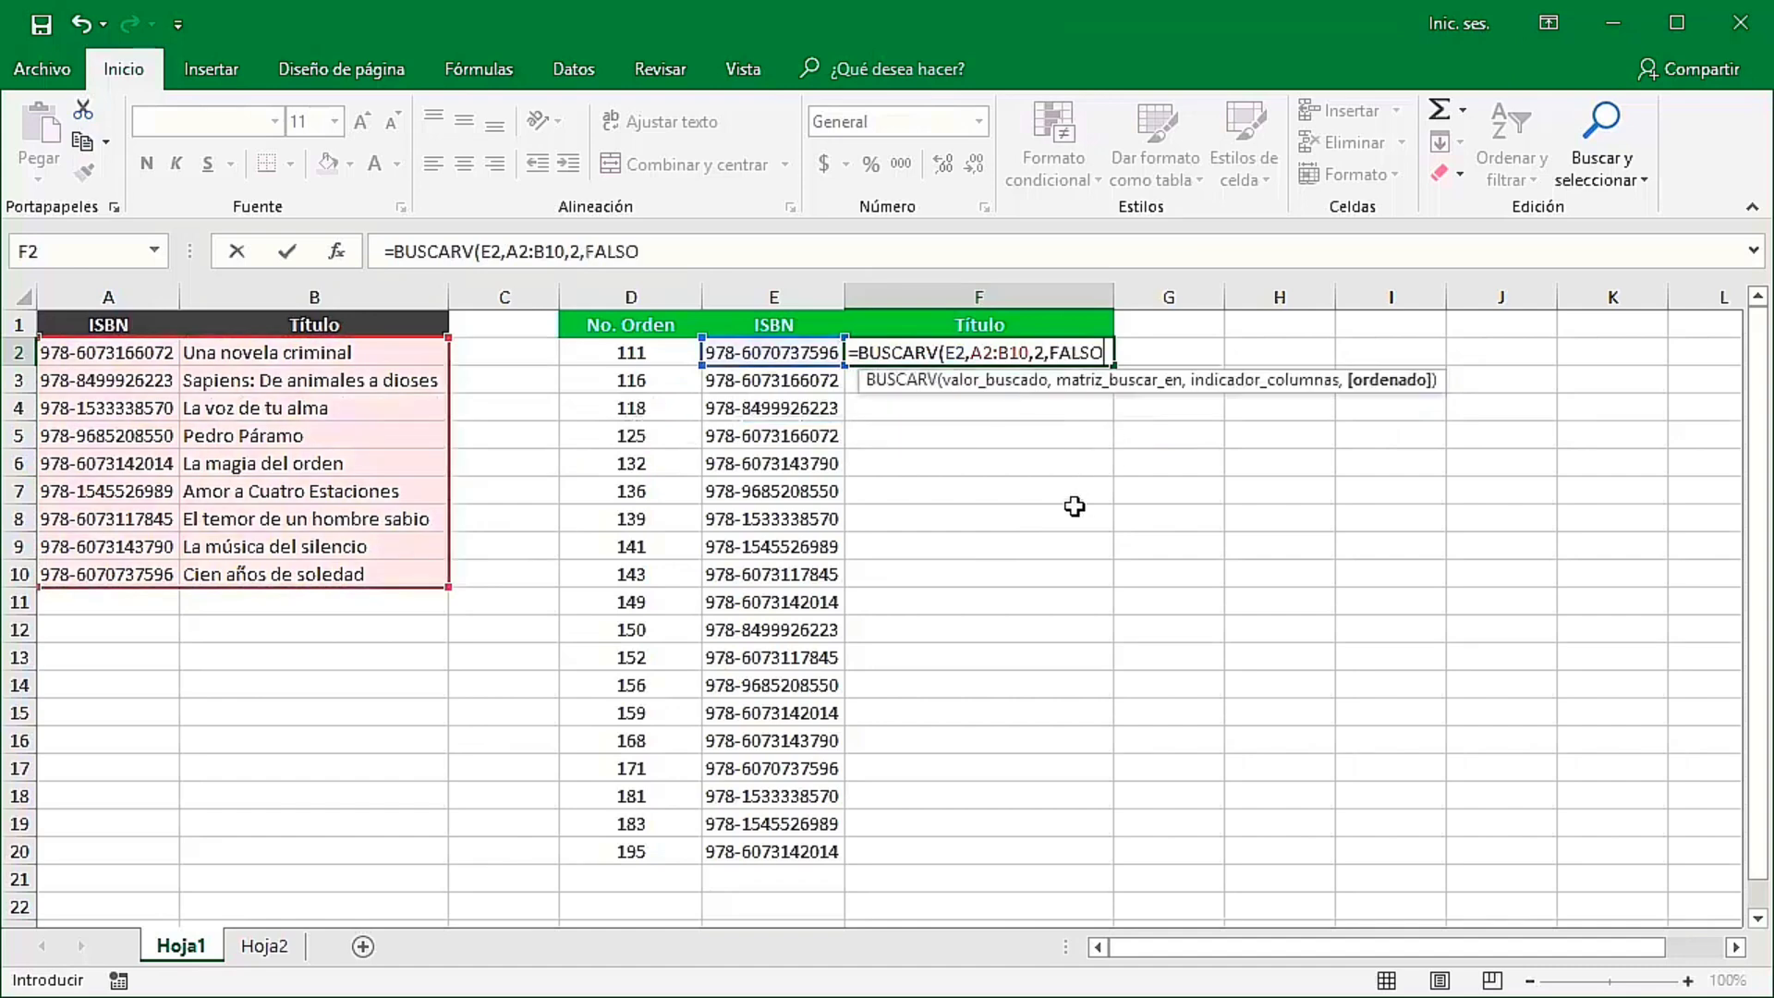
{"action": "type", "text": ")"}
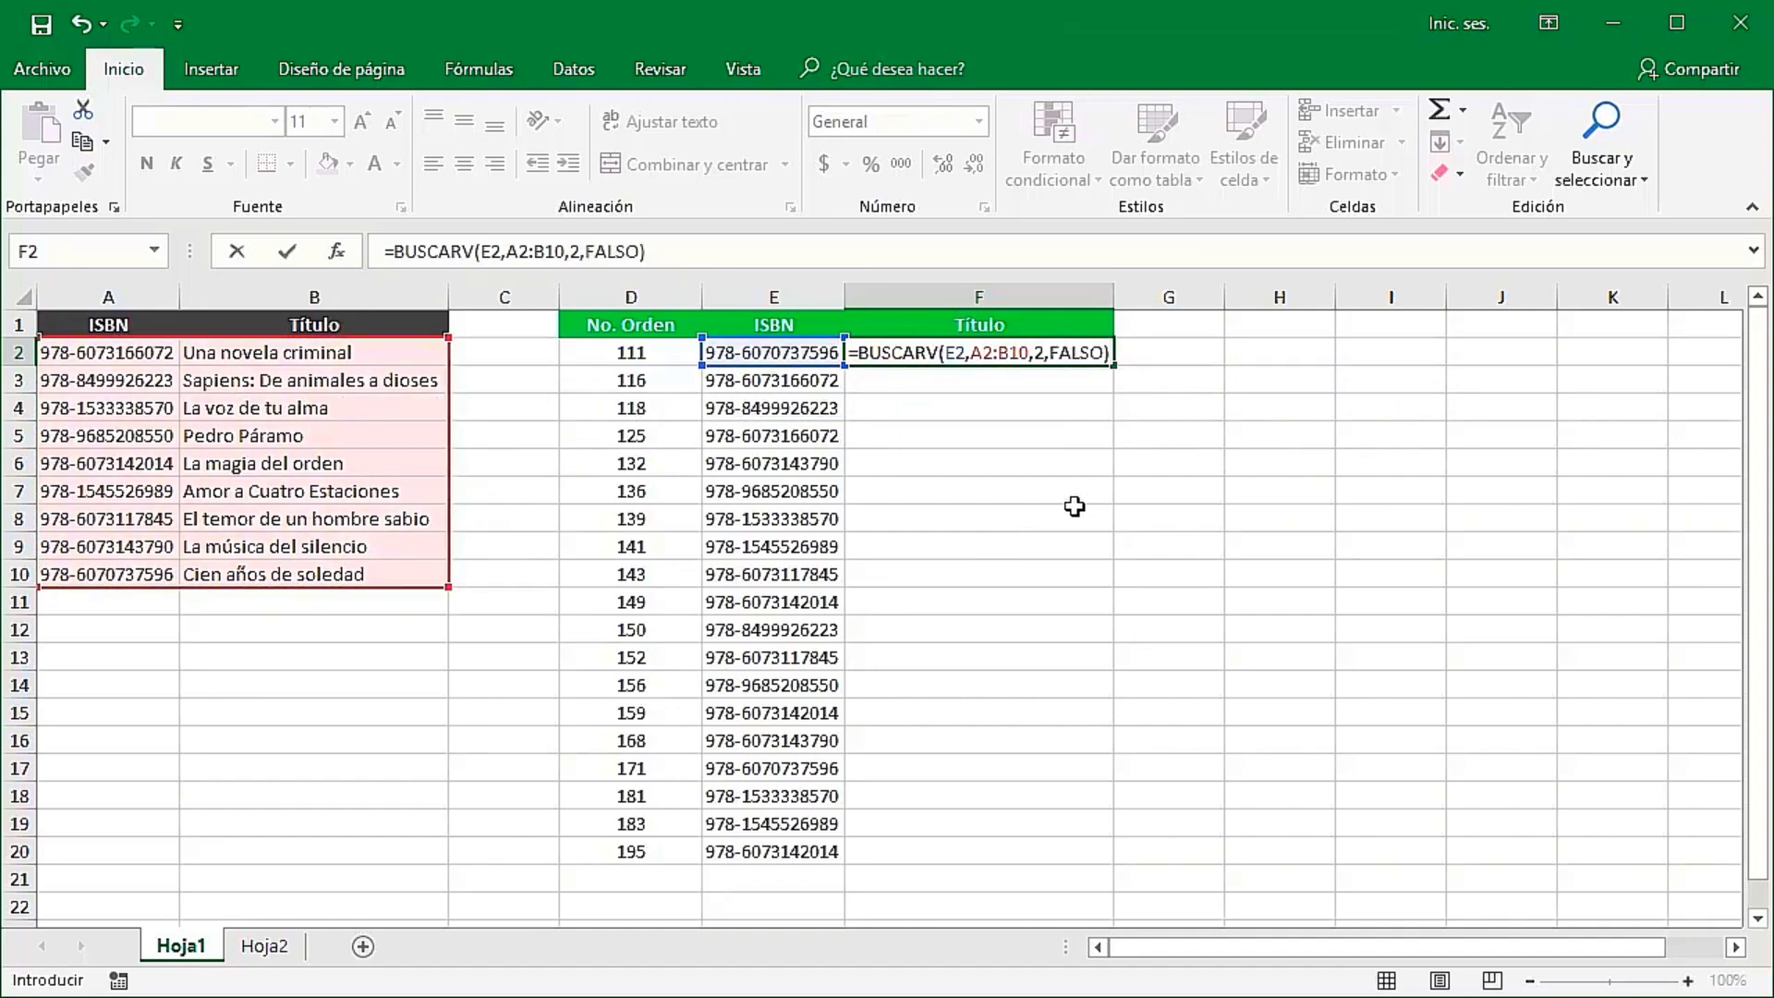
{"action": "key", "text": "Return"}
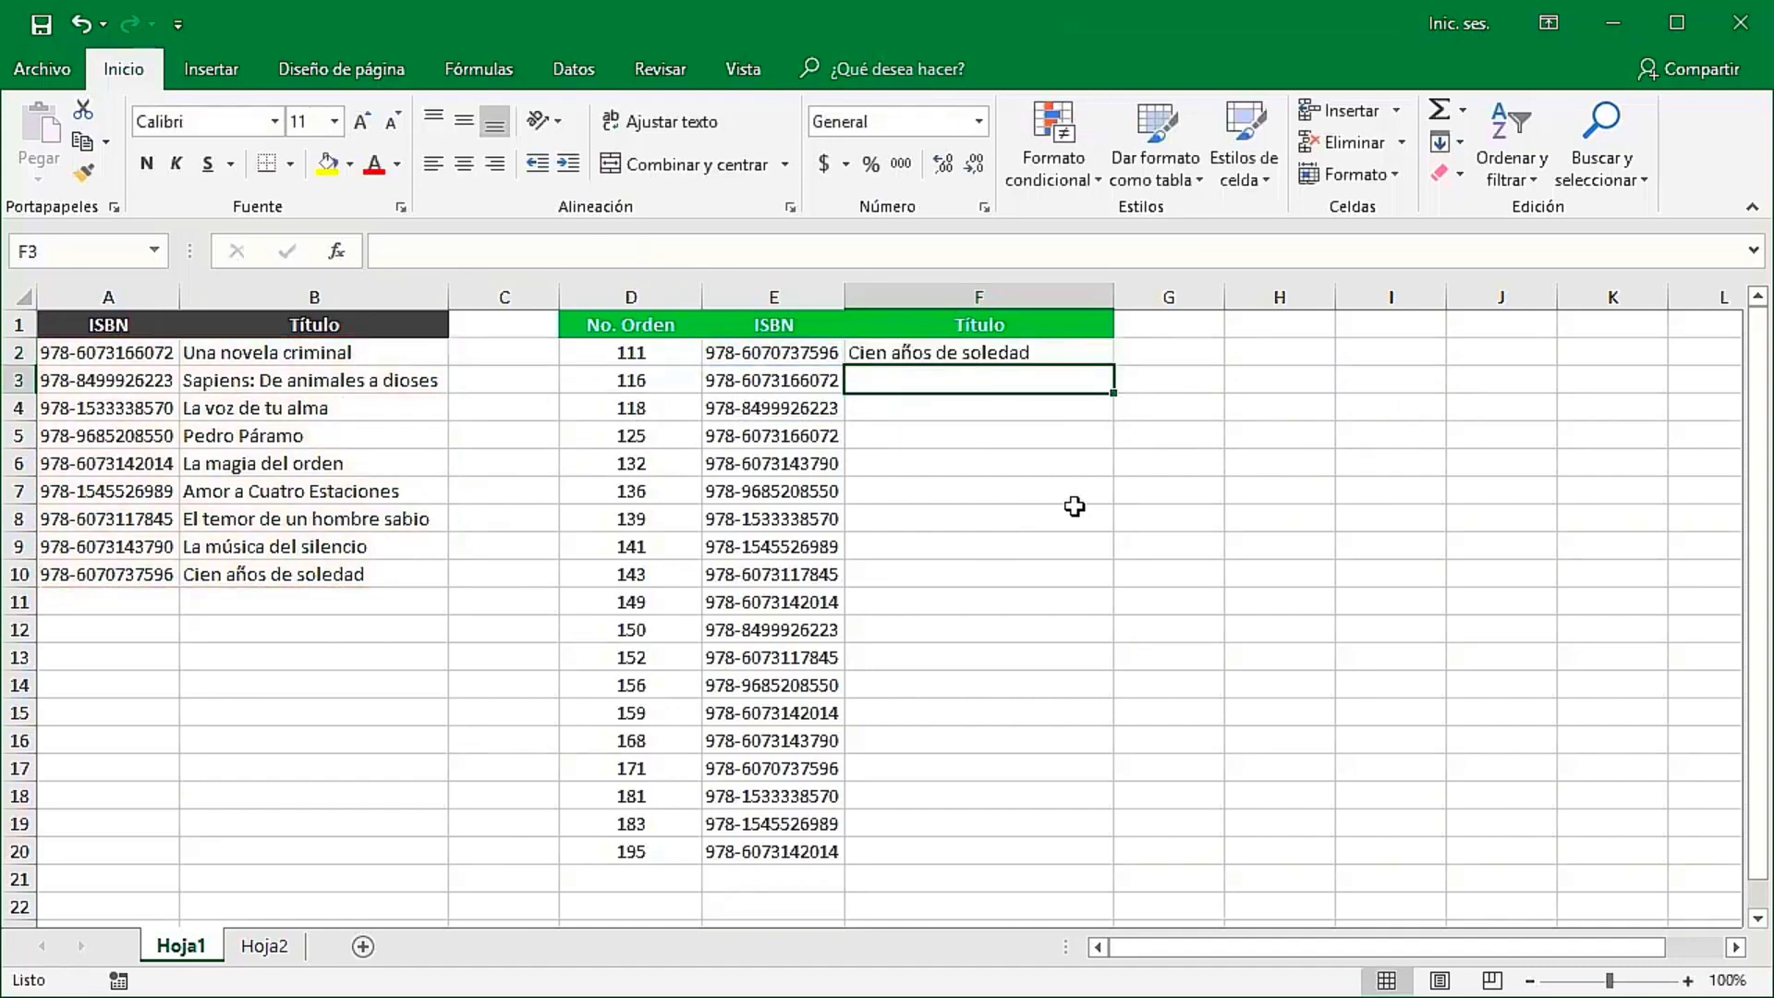
{"action": "left_click", "coordinate": [913, 353]}
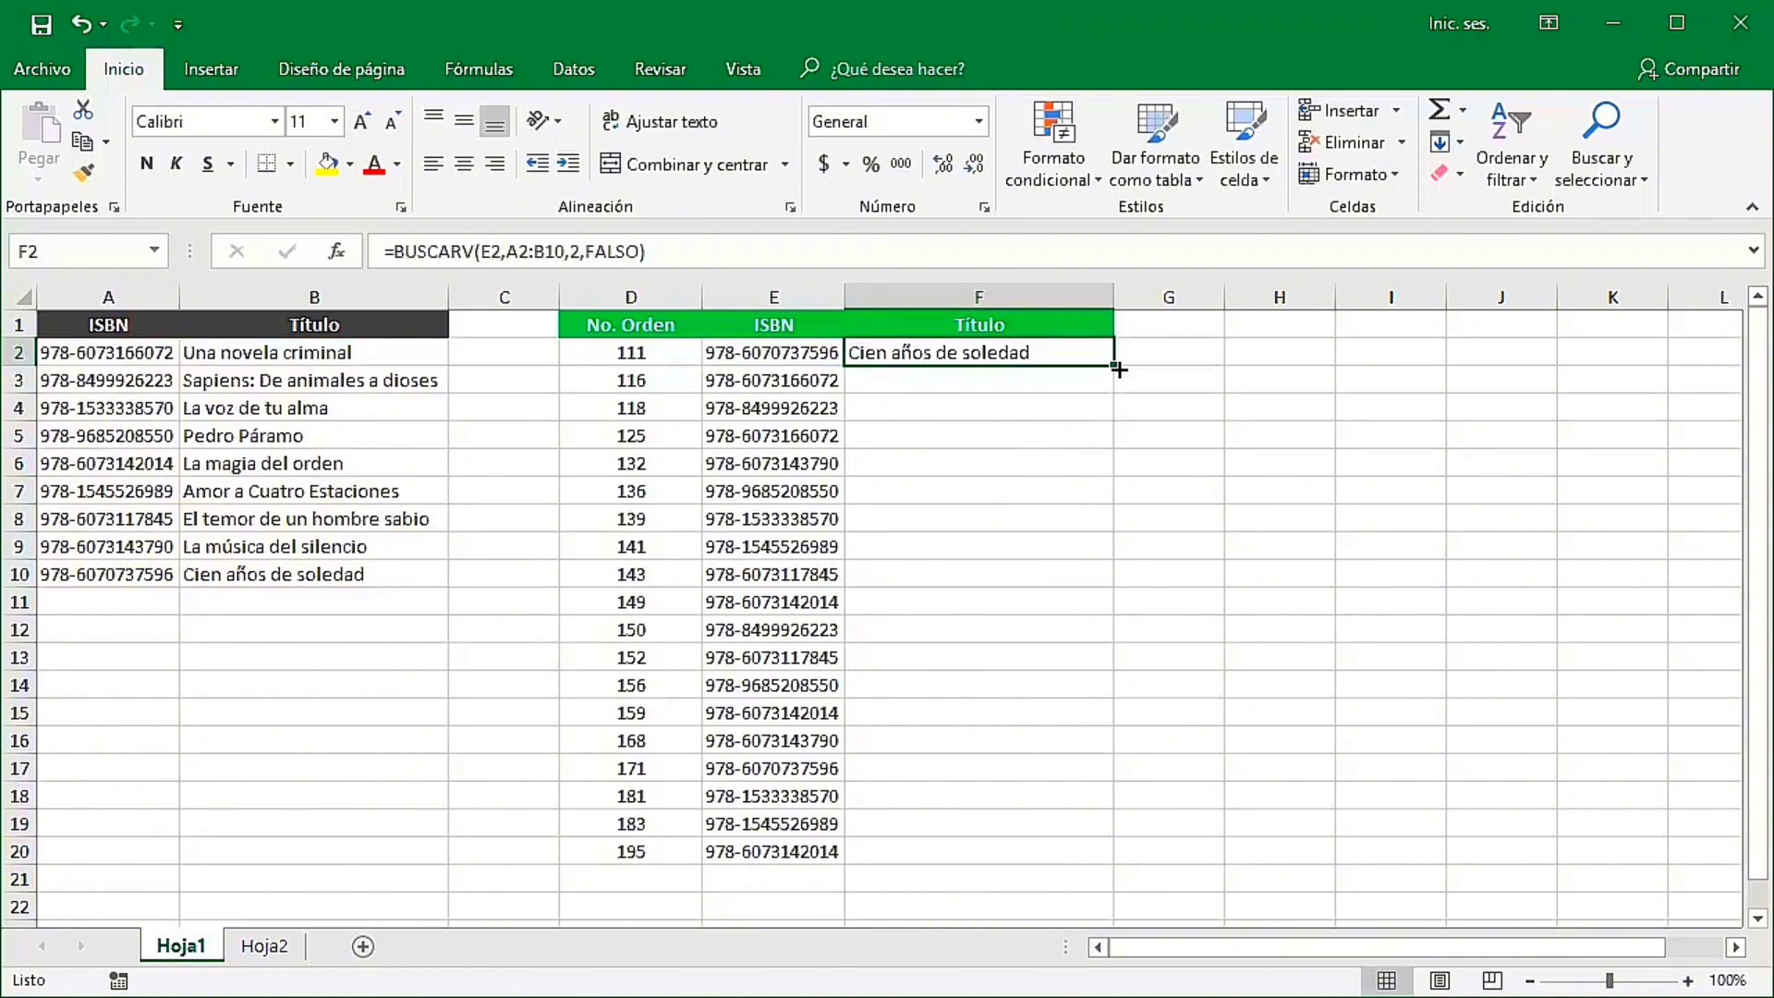
{"action": "left_click_drag", "start_coordinate": [1115, 367], "coordinate": [1136, 872]}
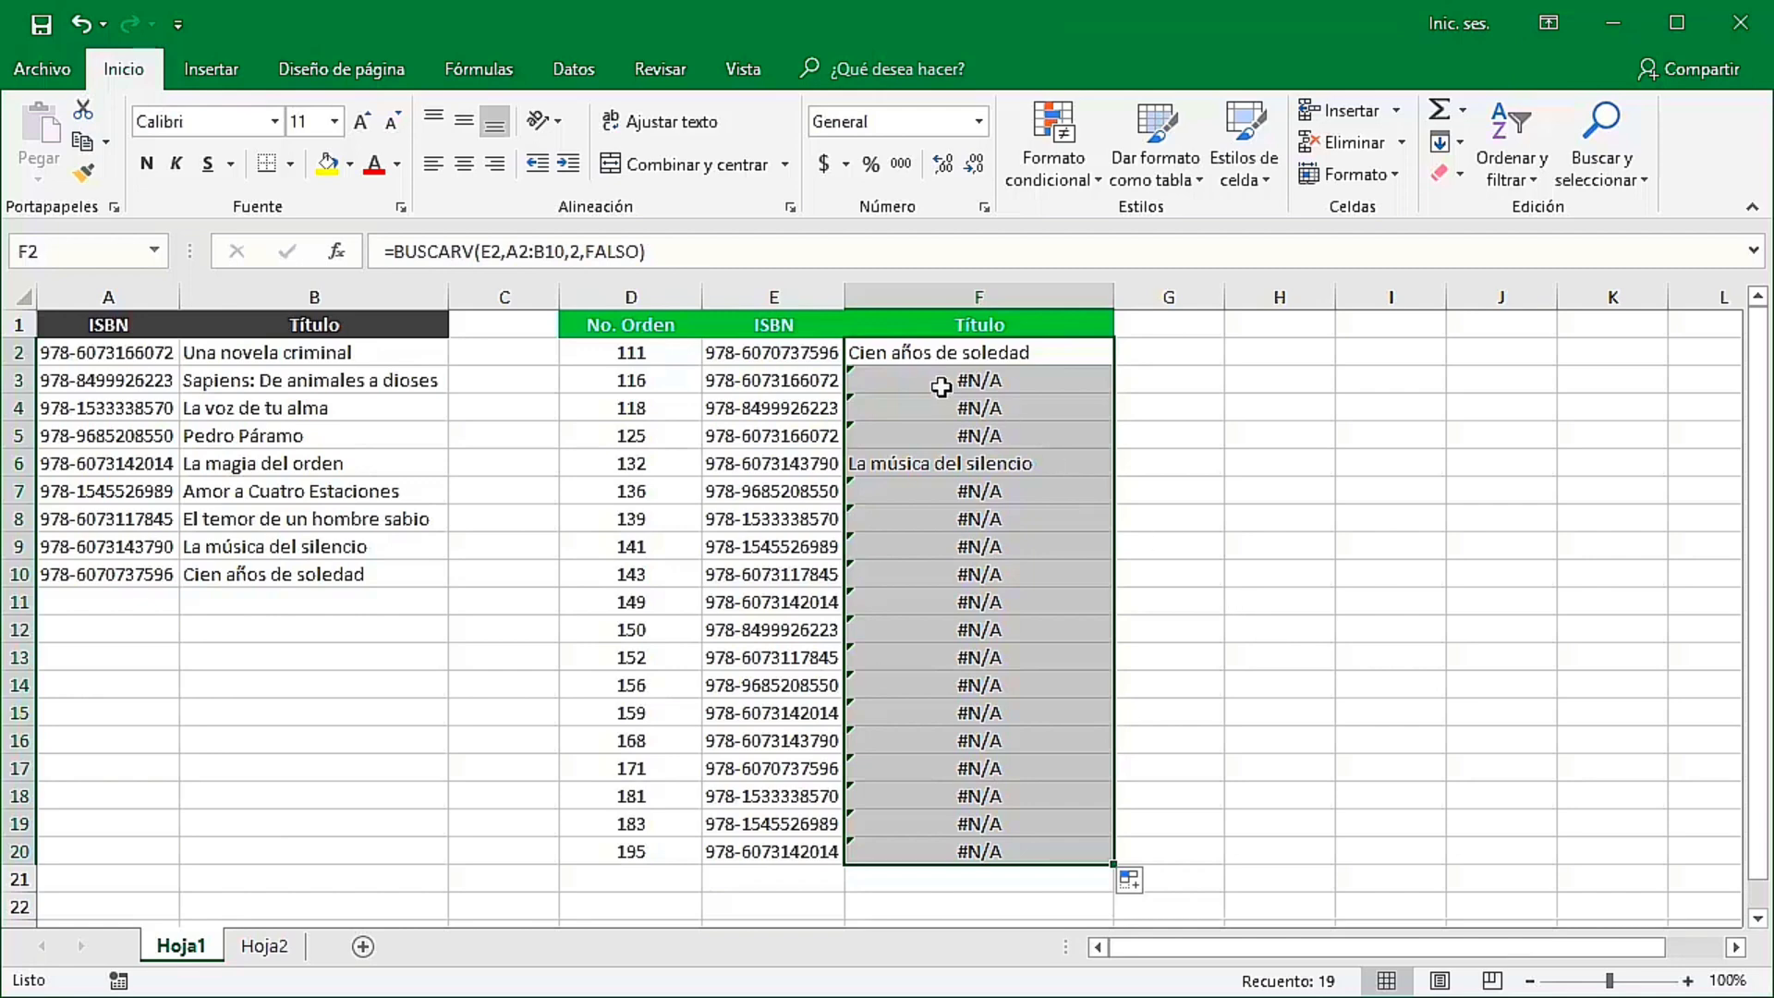
Examine which lookup value and range the copied formulas in F3, F4 and F6 refer to
{"action": "left_click", "coordinate": [820, 385]}
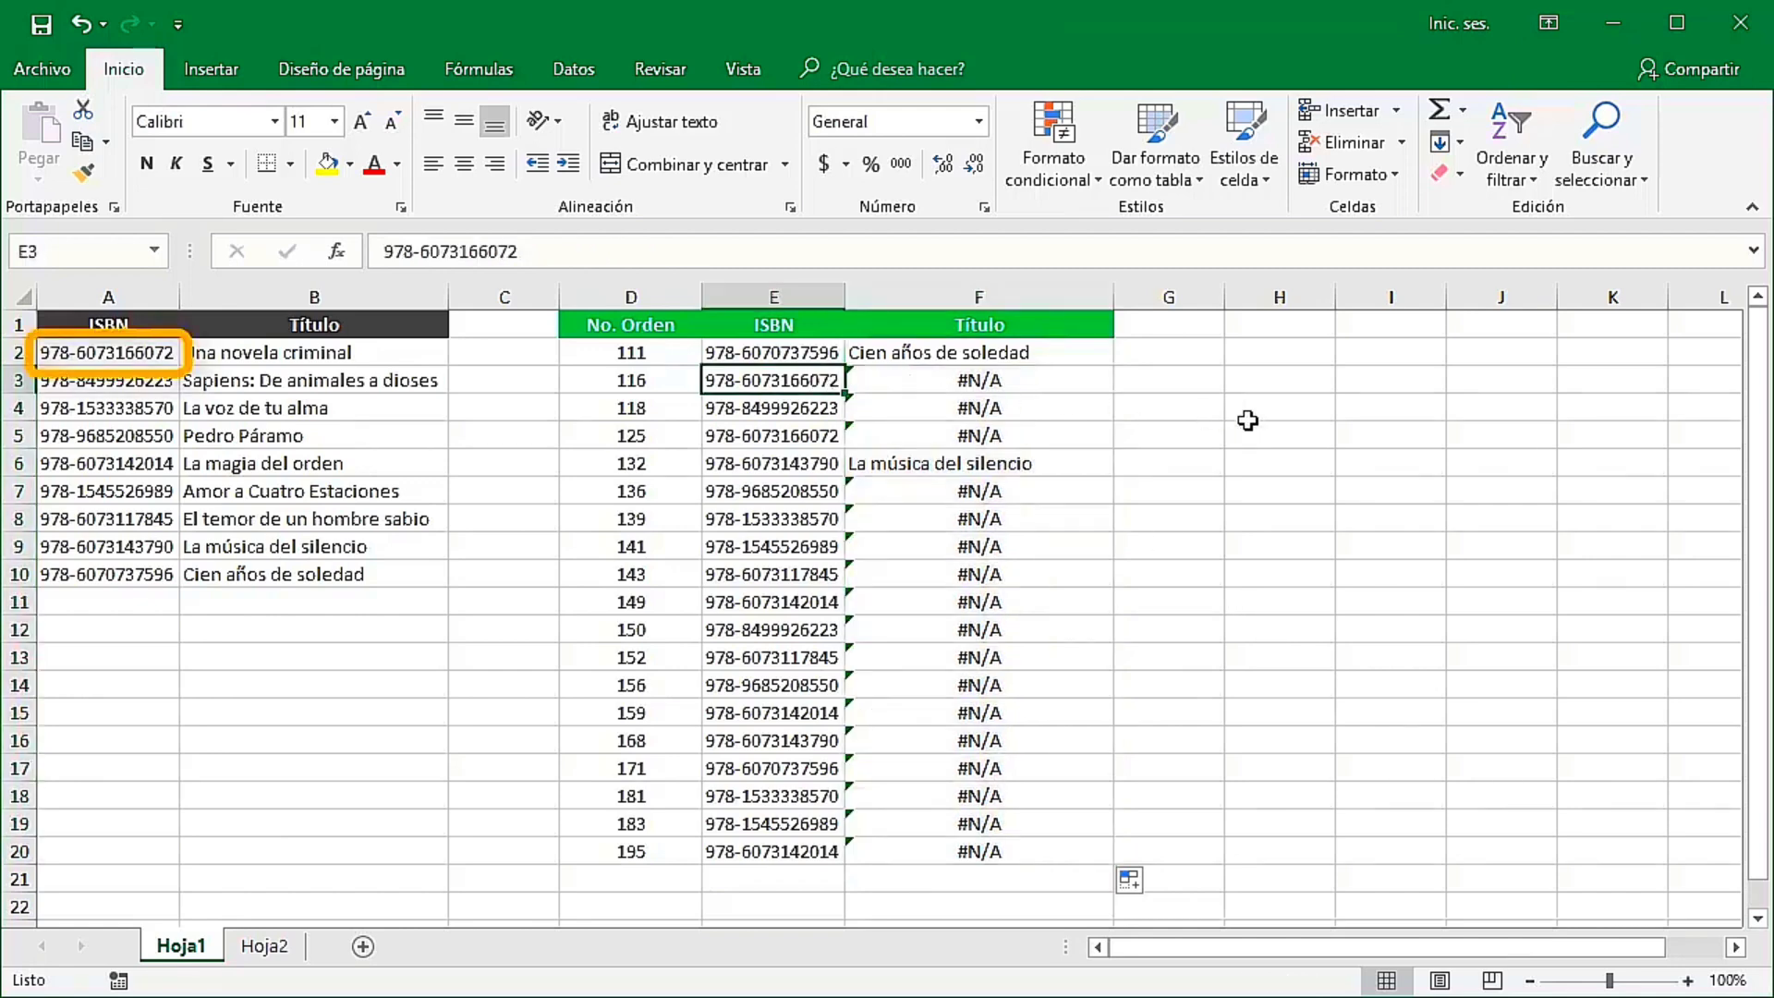
{"action": "left_click", "coordinate": [933, 382]}
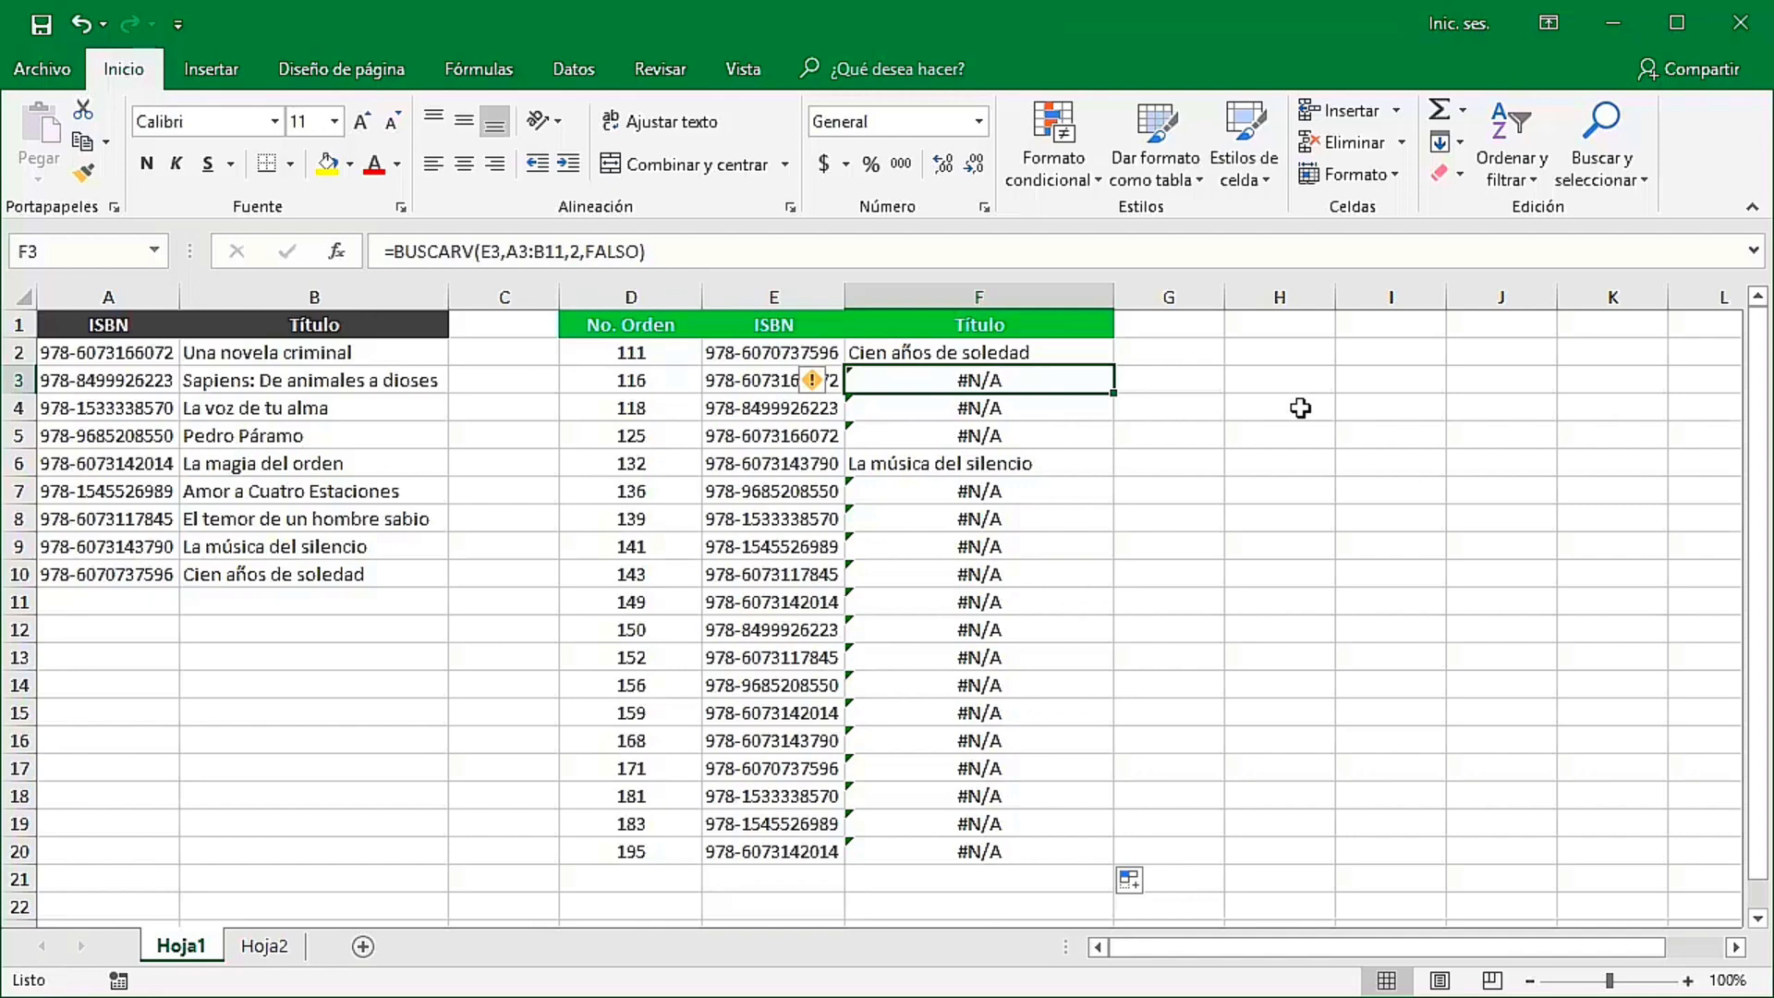
{"action": "key", "text": "F2"}
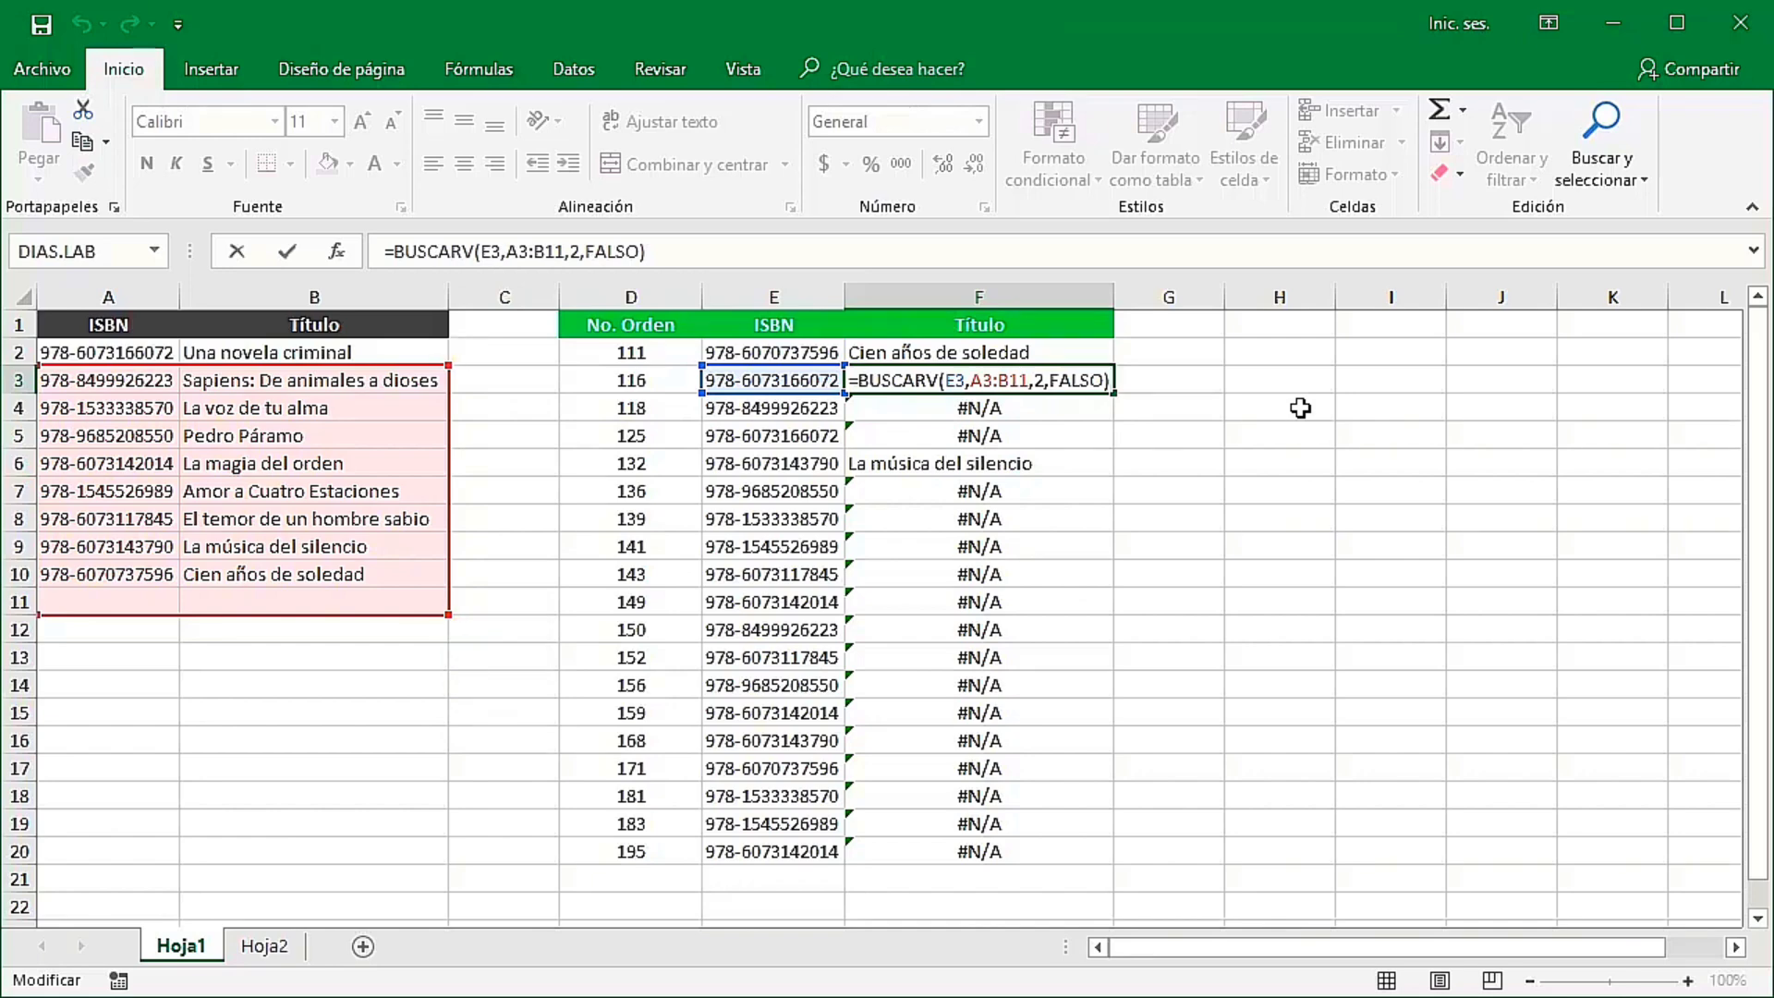
{"action": "key", "text": "ctrl+Return"}
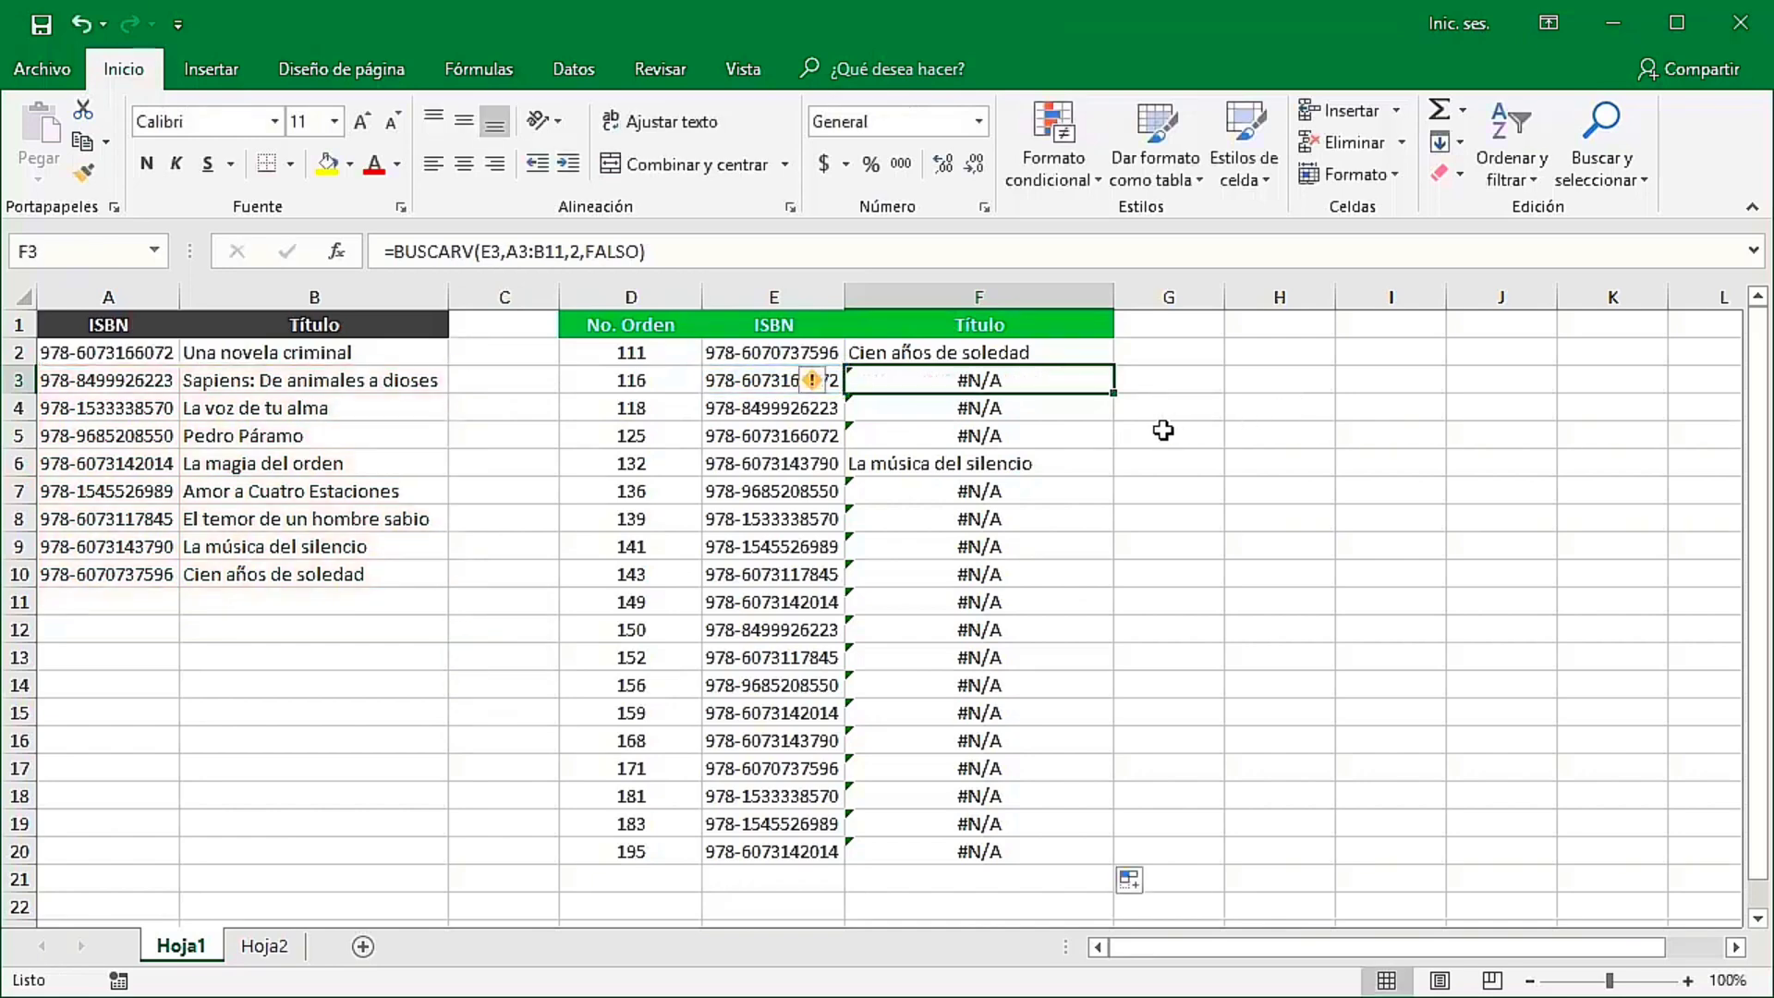
{"action": "left_click", "coordinate": [1069, 412]}
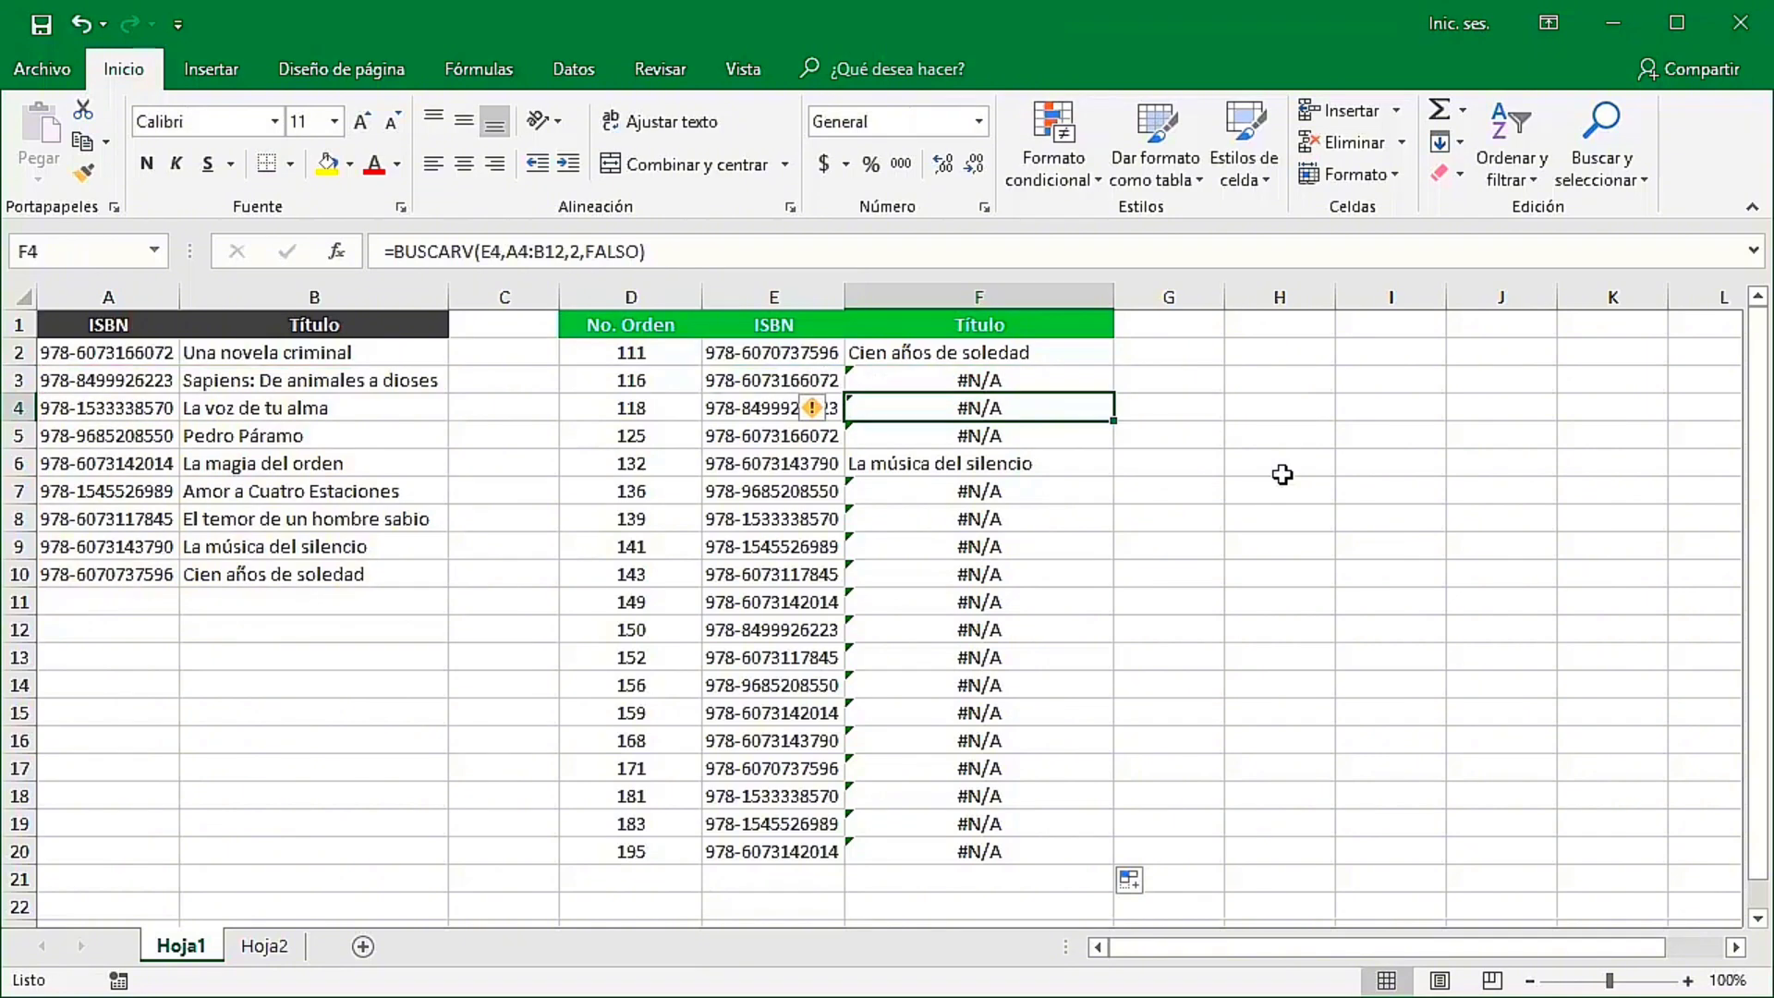
{"action": "key", "text": "F2"}
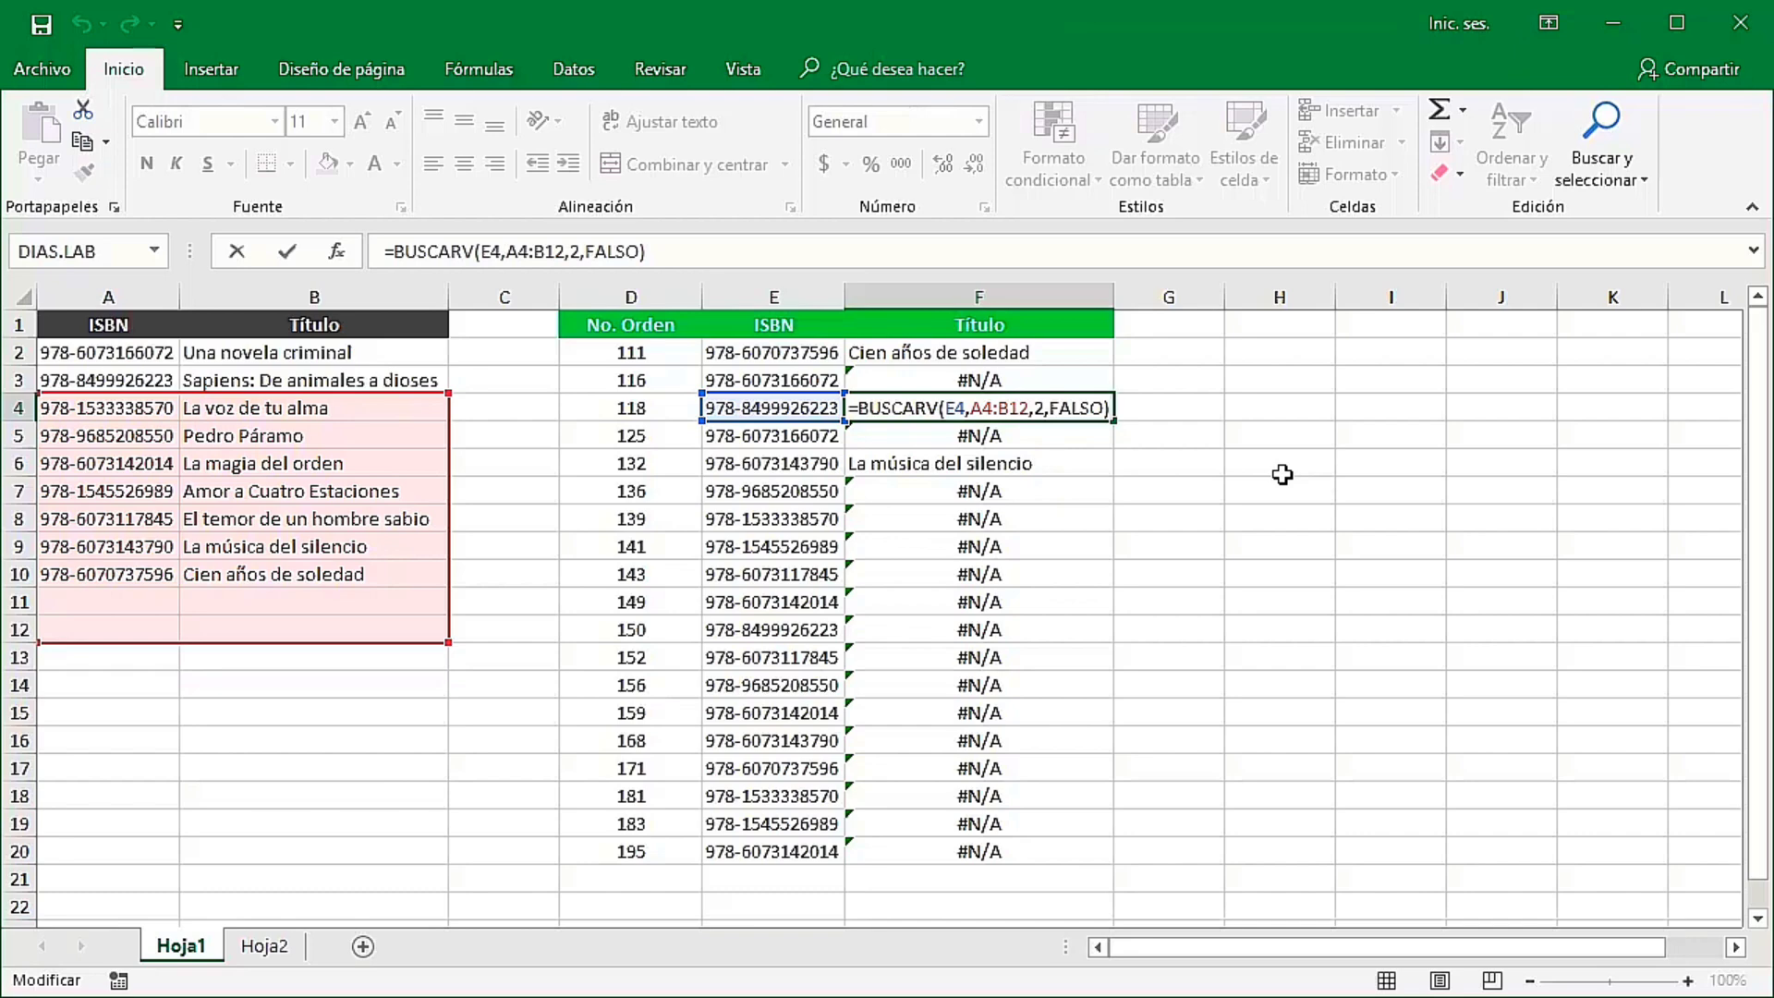
{"action": "key", "text": "ctrl+Return"}
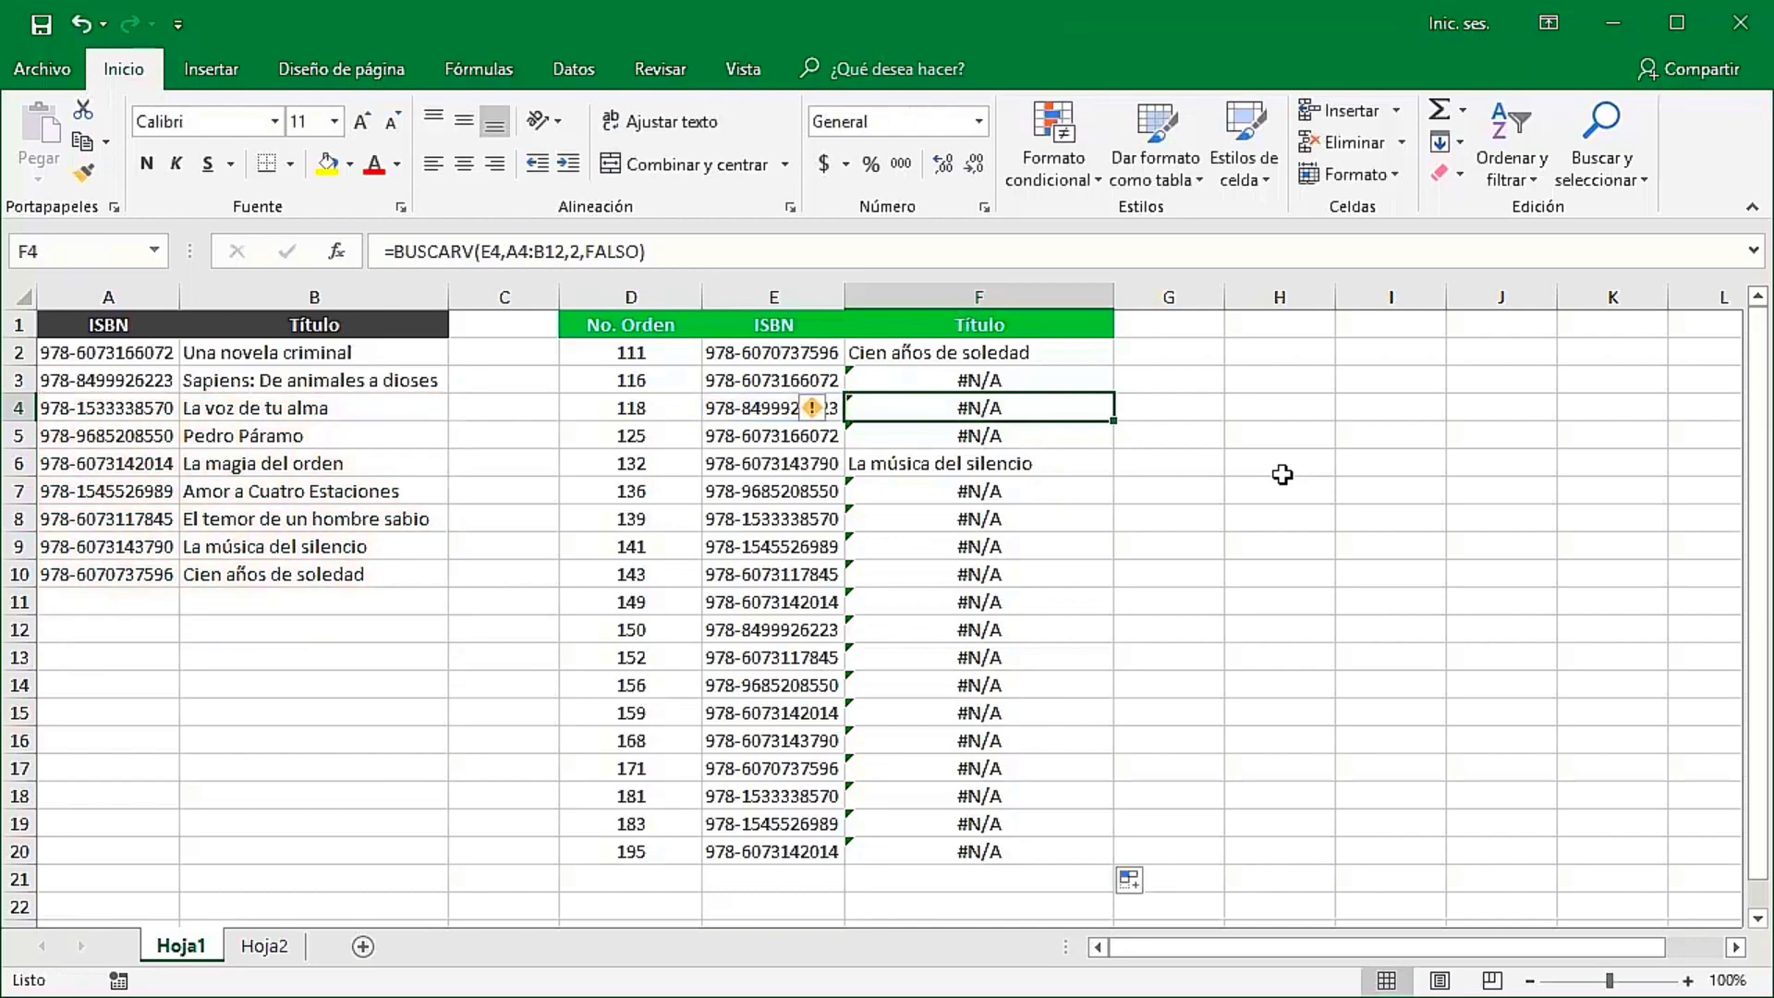
{"action": "left_click", "coordinate": [1080, 469]}
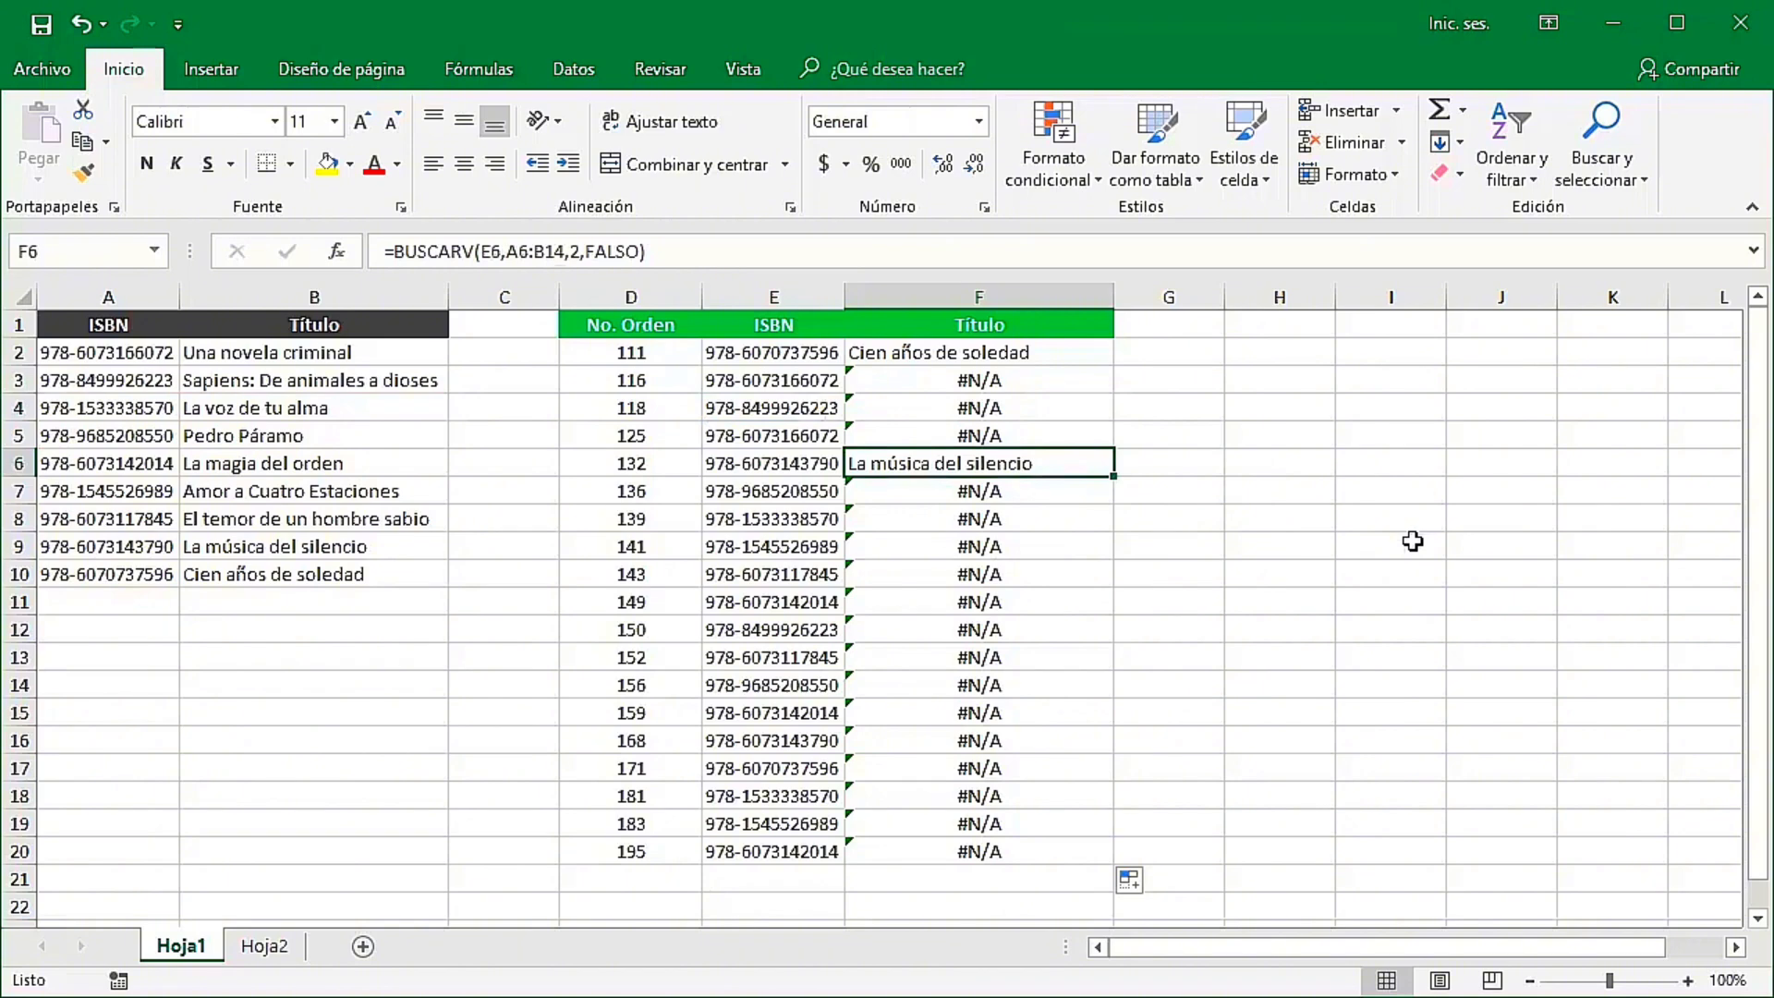
{"action": "key", "text": "F2"}
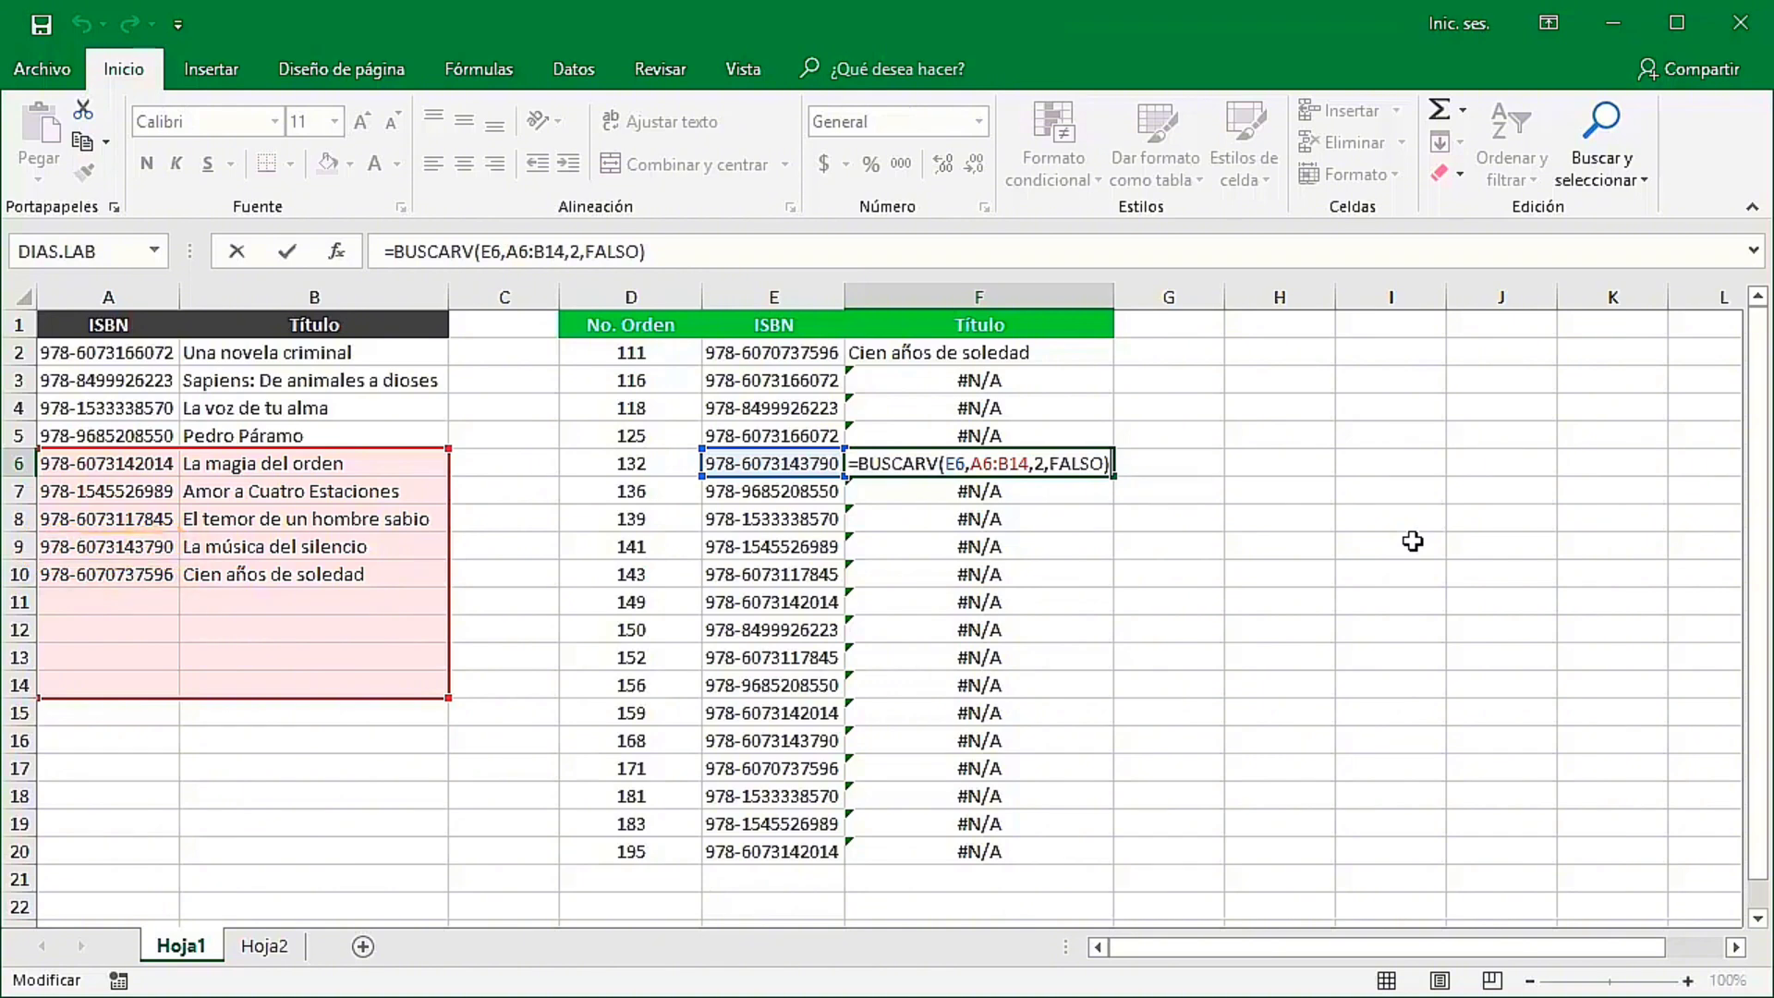
{"action": "key", "text": "ctrl+Return"}
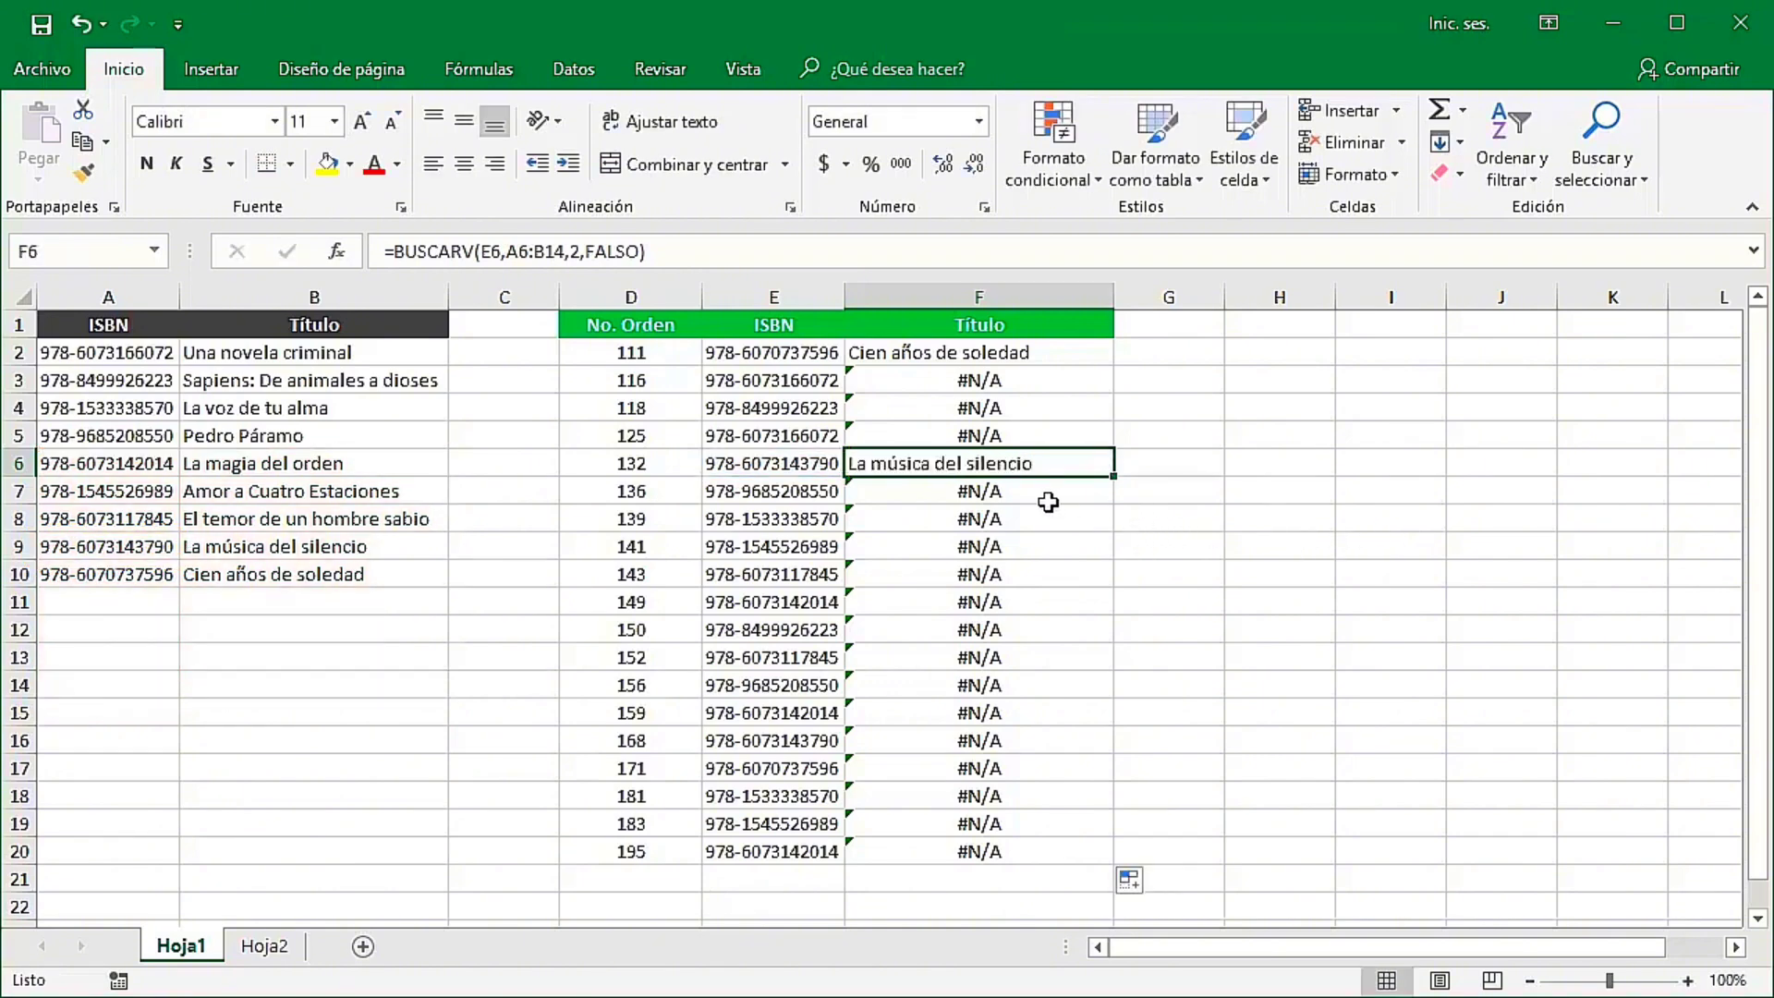
Compare the lookup ranges used in the copied formulas of F8 through F13
{"action": "left_click", "coordinate": [1024, 518]}
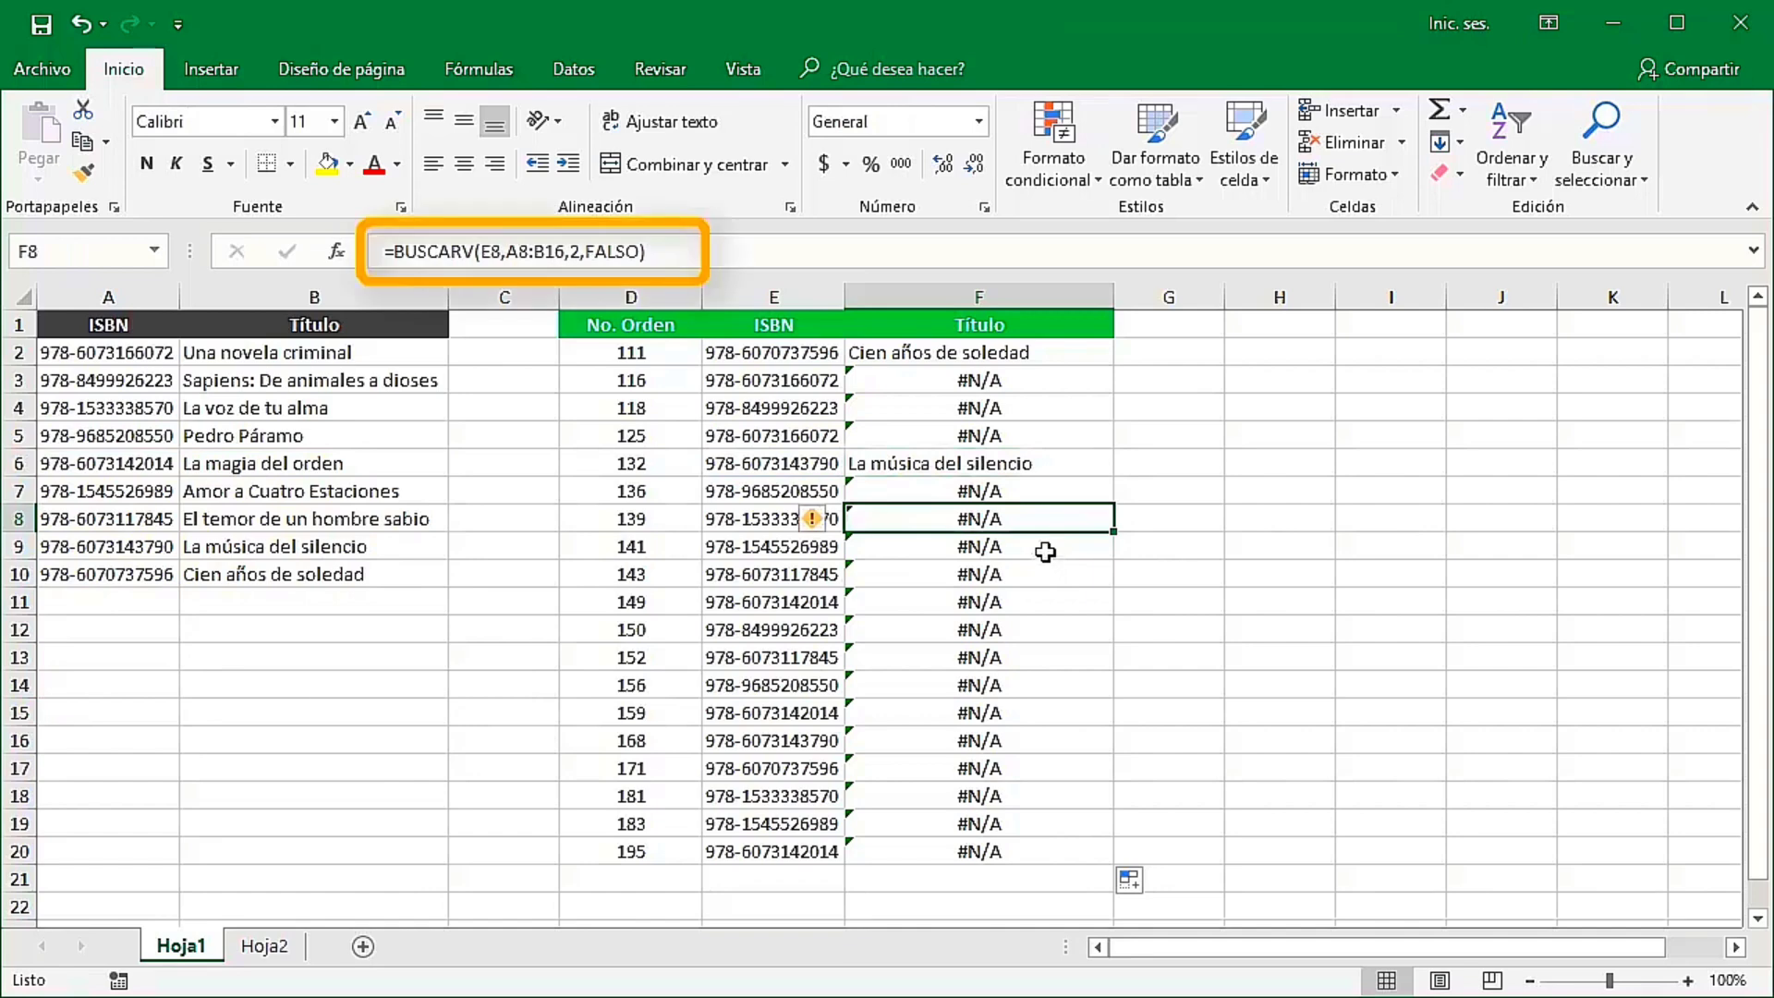
{"action": "left_click", "coordinate": [1044, 552]}
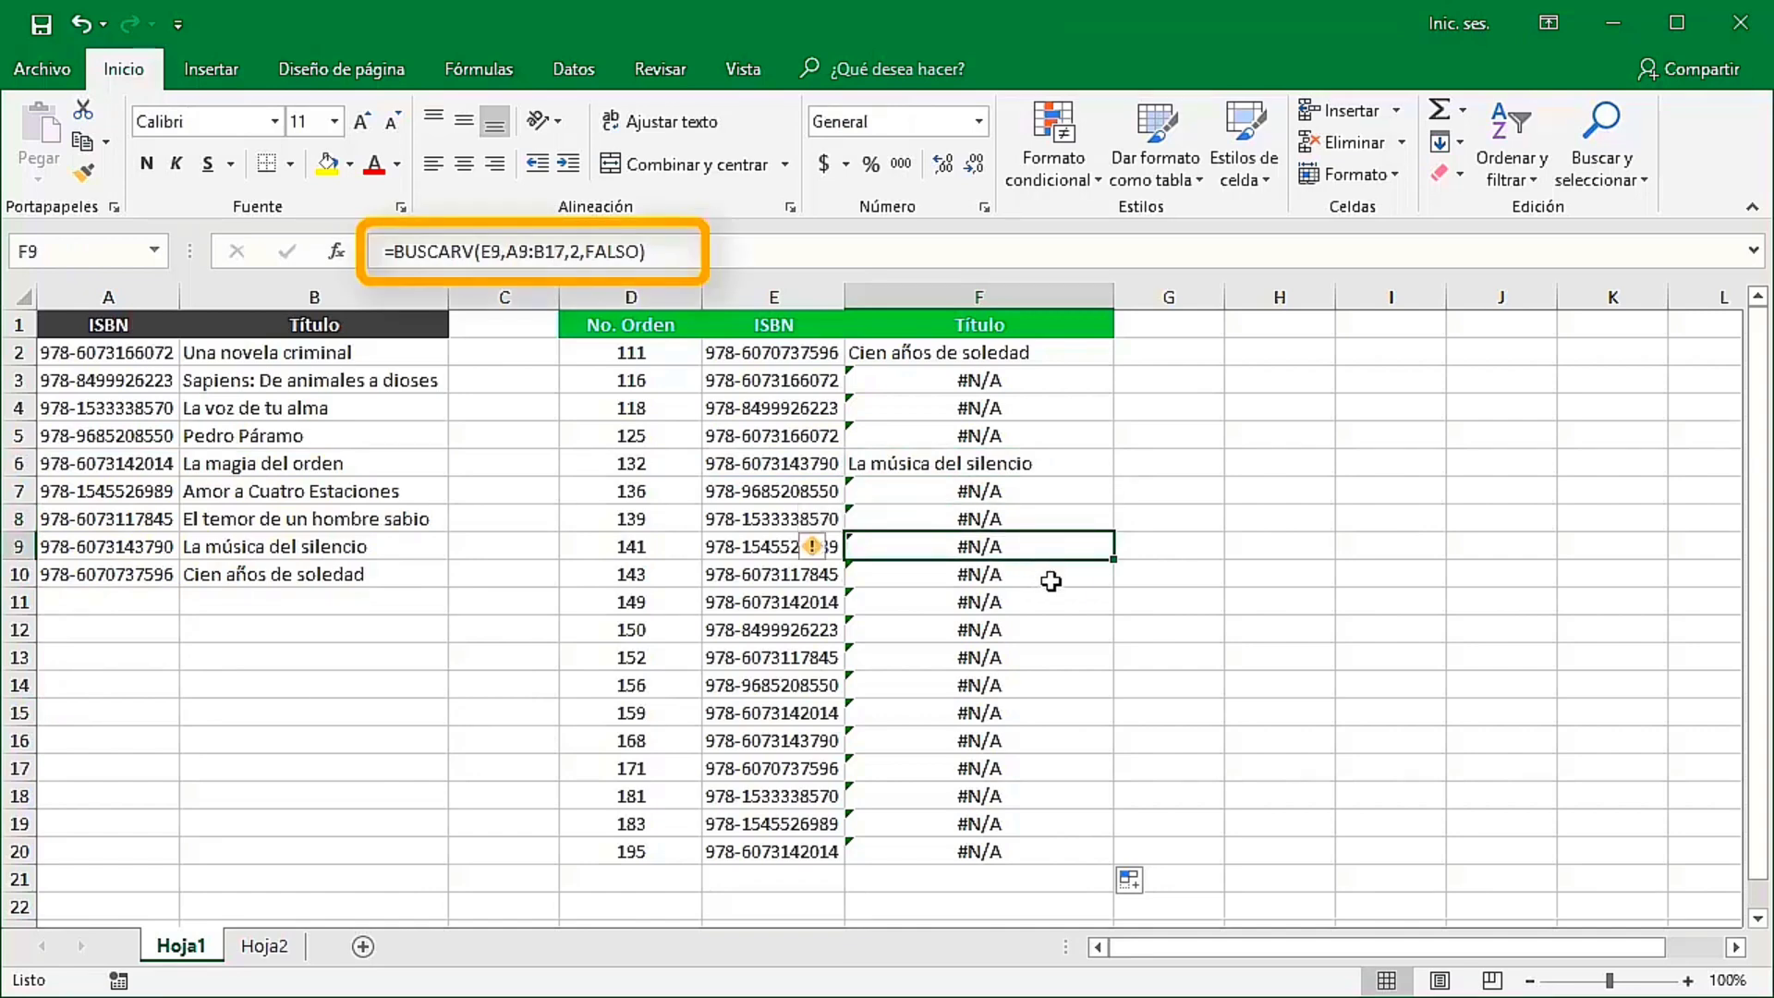
{"action": "left_click", "coordinate": [1047, 578]}
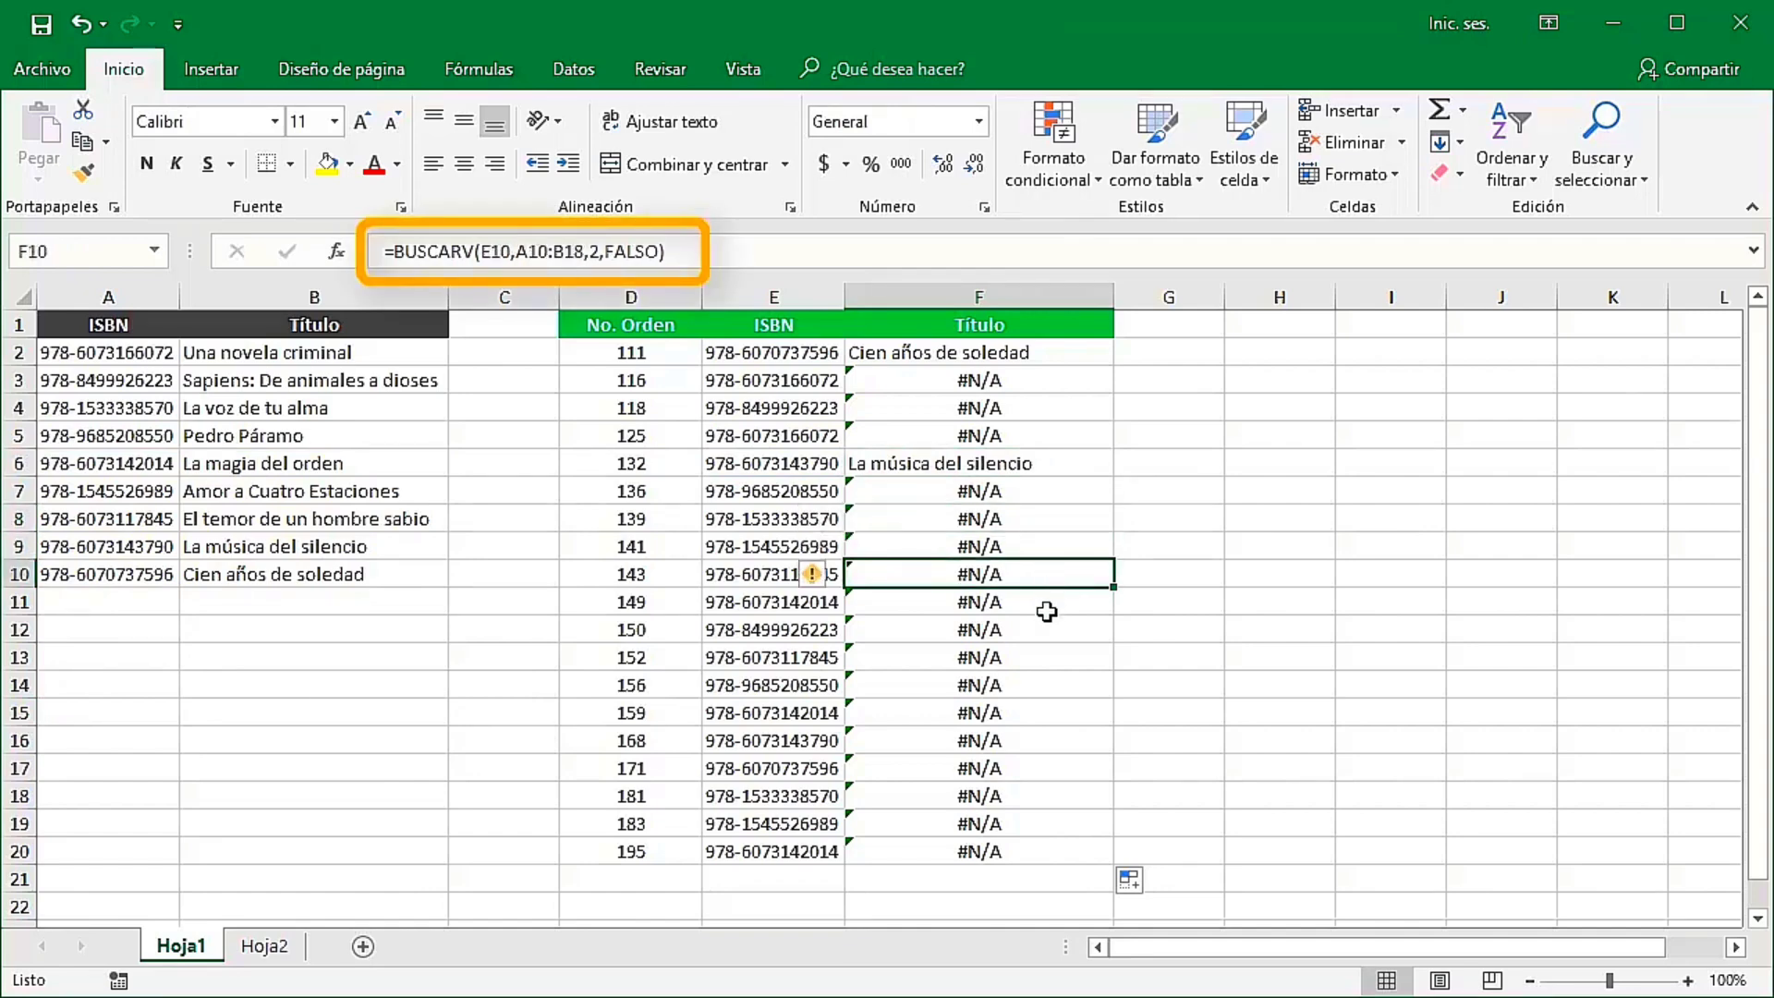
{"action": "left_click", "coordinate": [1046, 608]}
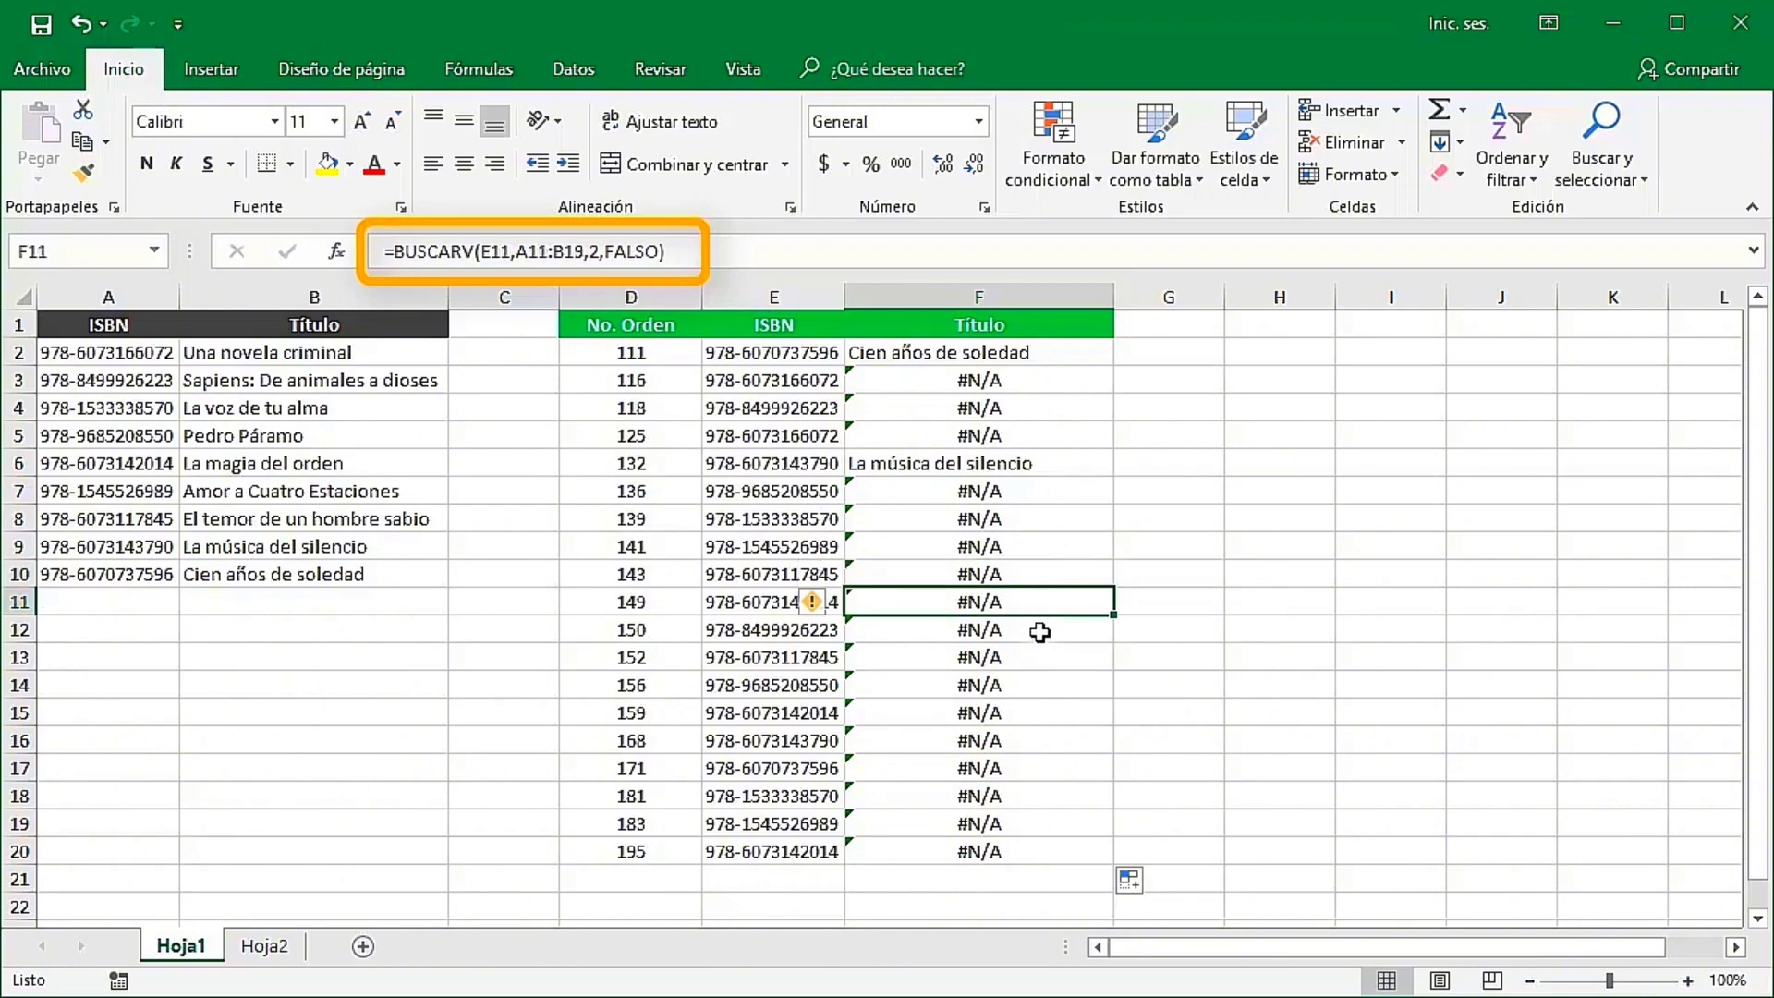
{"action": "left_click", "coordinate": [1042, 634]}
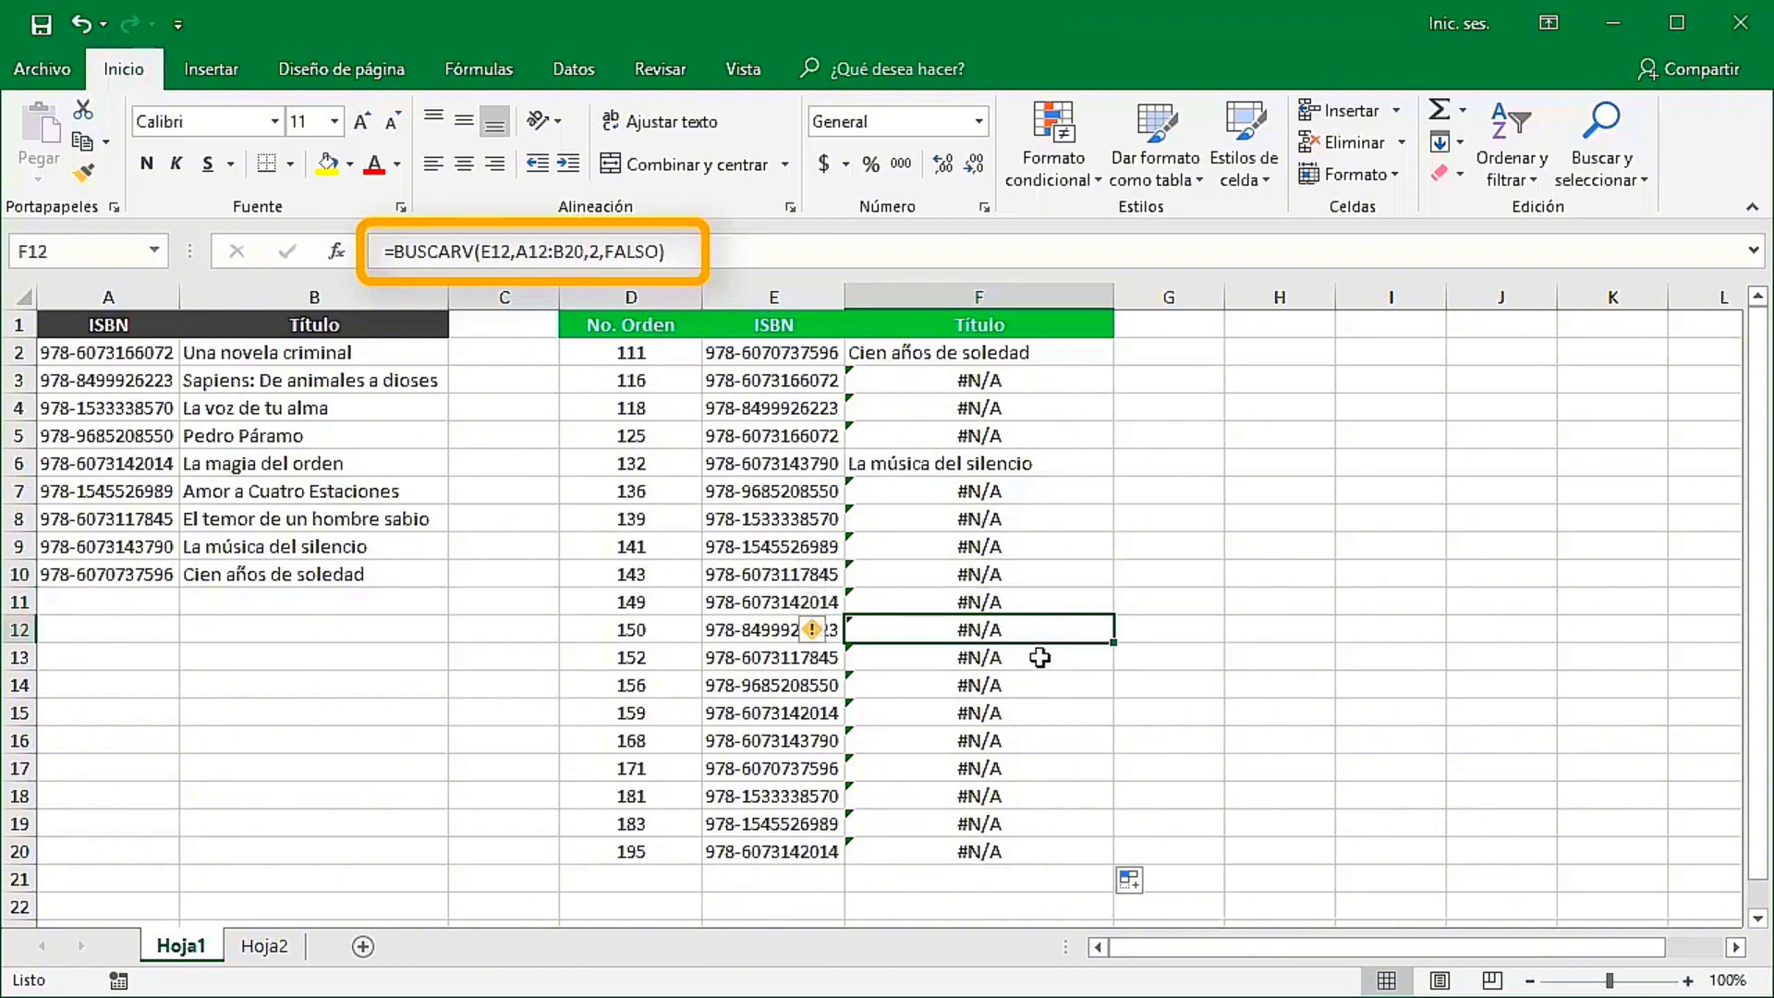
{"action": "left_click", "coordinate": [1039, 657]}
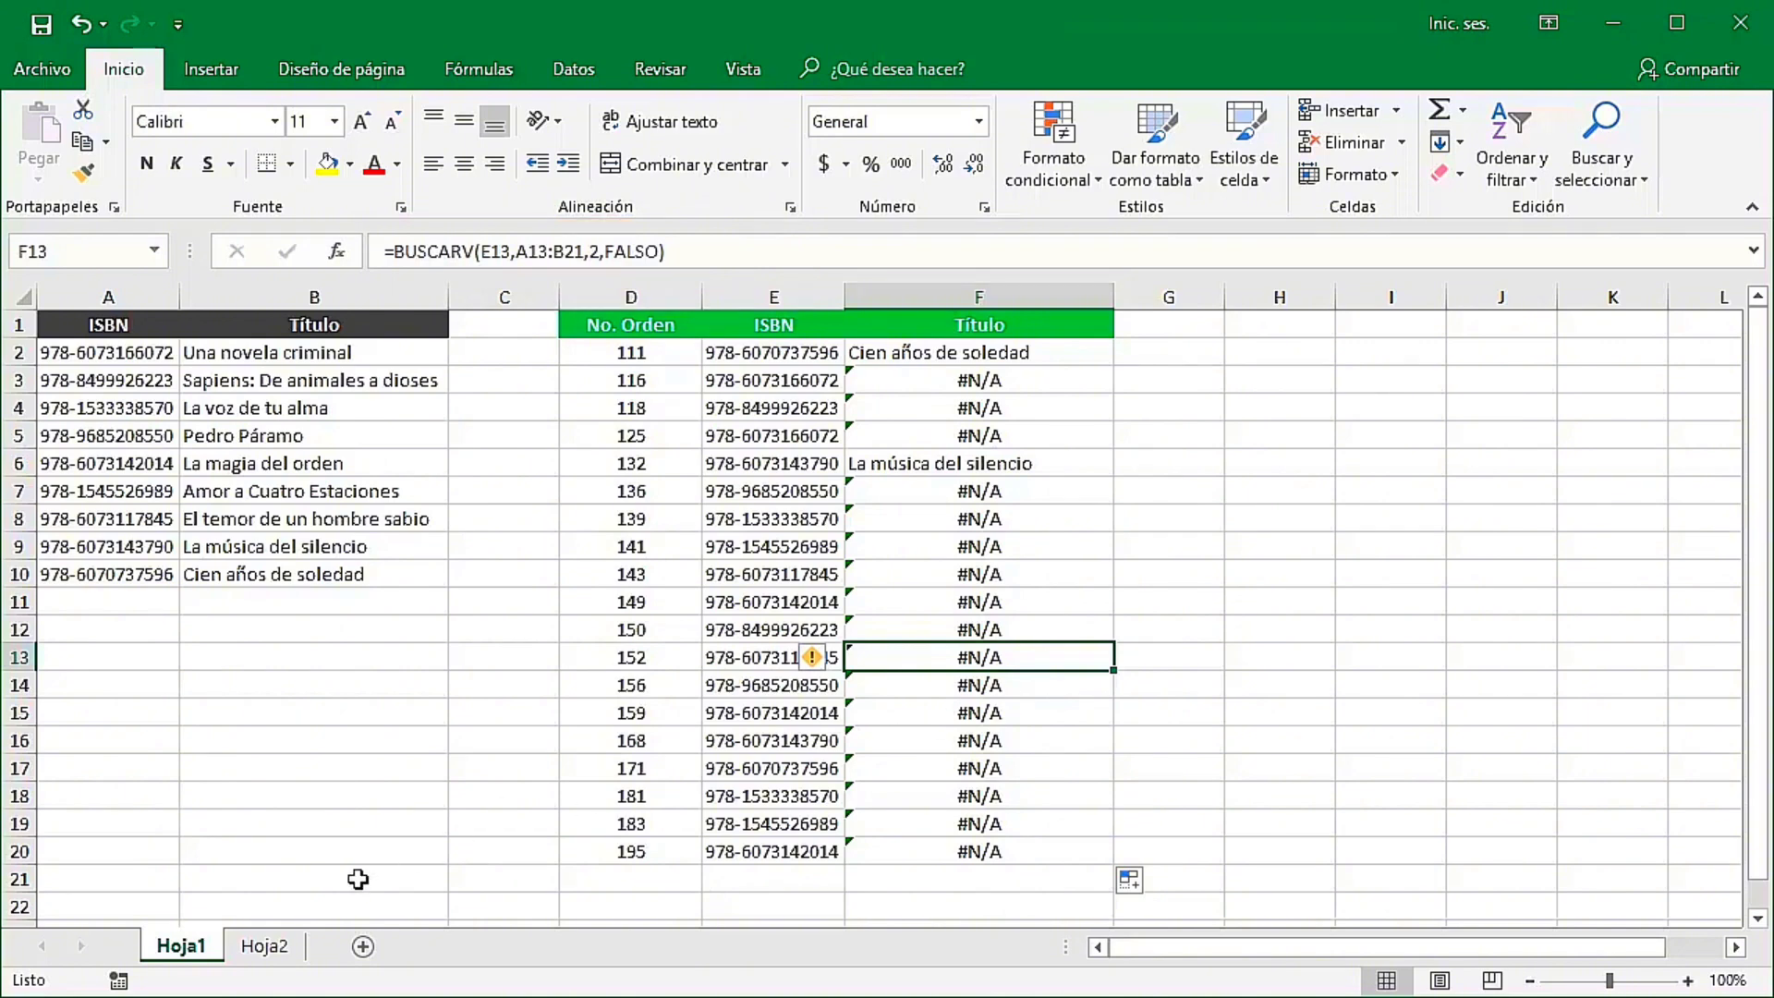
On Hoja2, begin a BUSCARV formula in F2 with E2 as lookup value and the absolute range $A$2:$B$10 as lookup table
{"action": "left_click", "coordinate": [264, 945]}
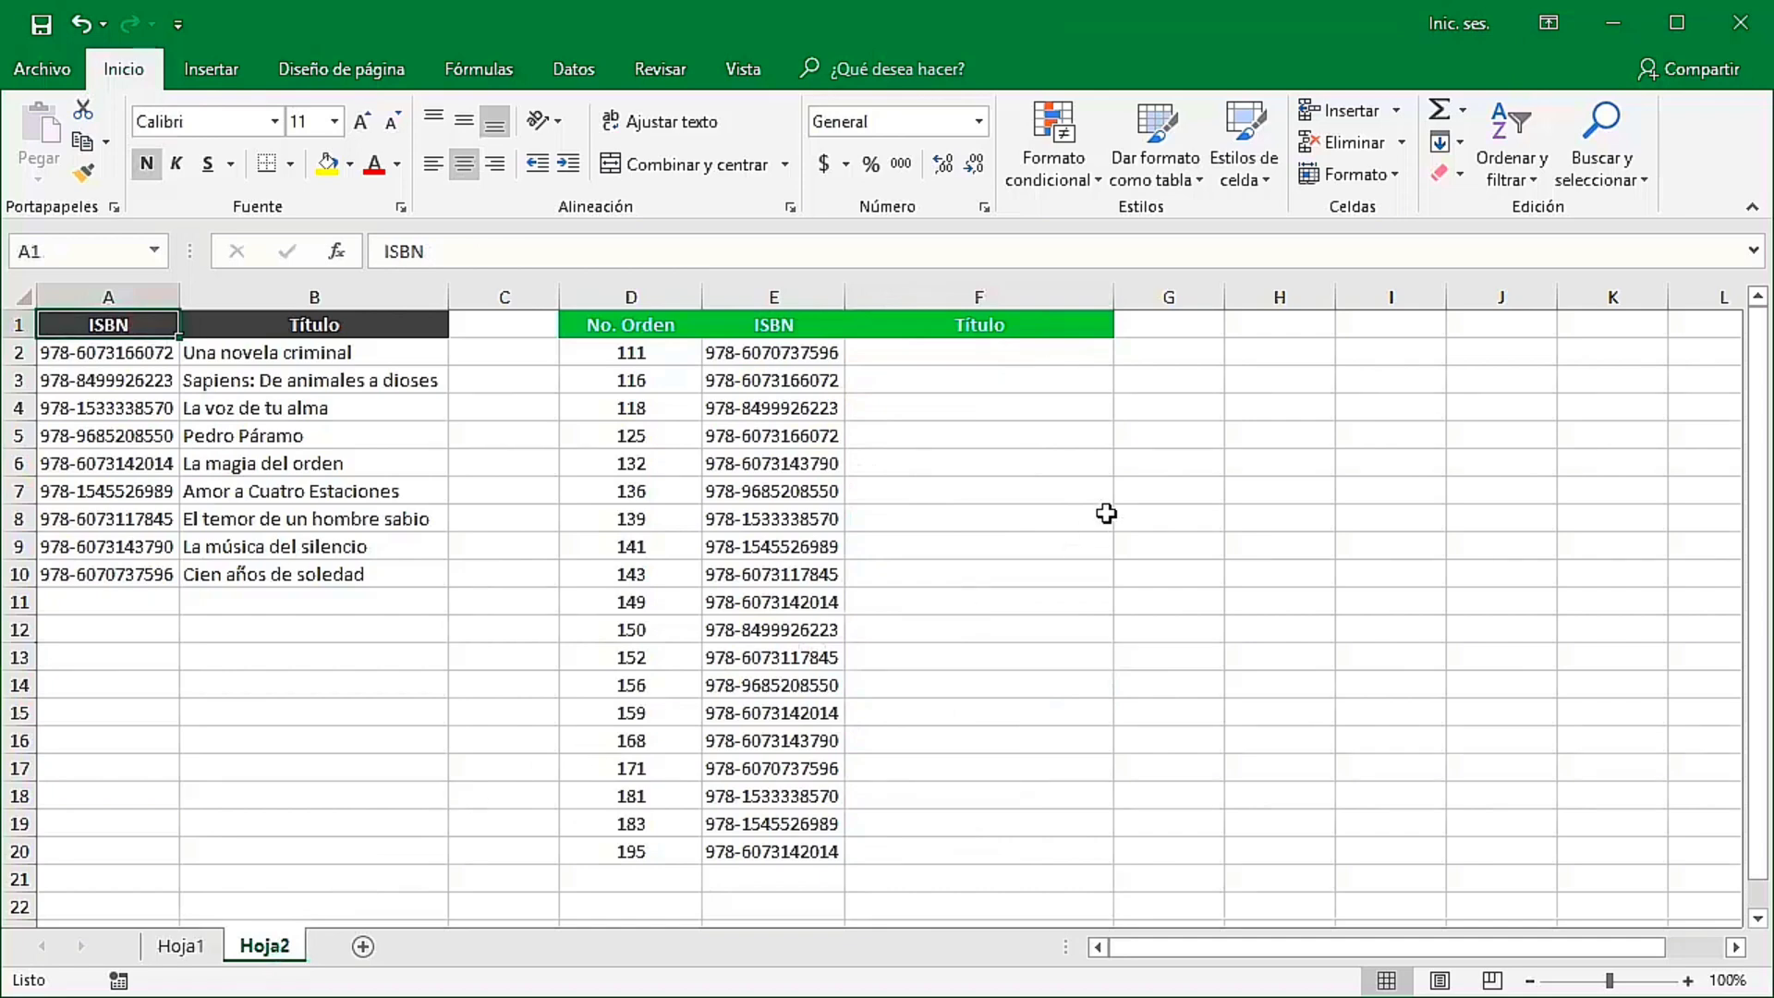
{"action": "left_click", "coordinate": [951, 359]}
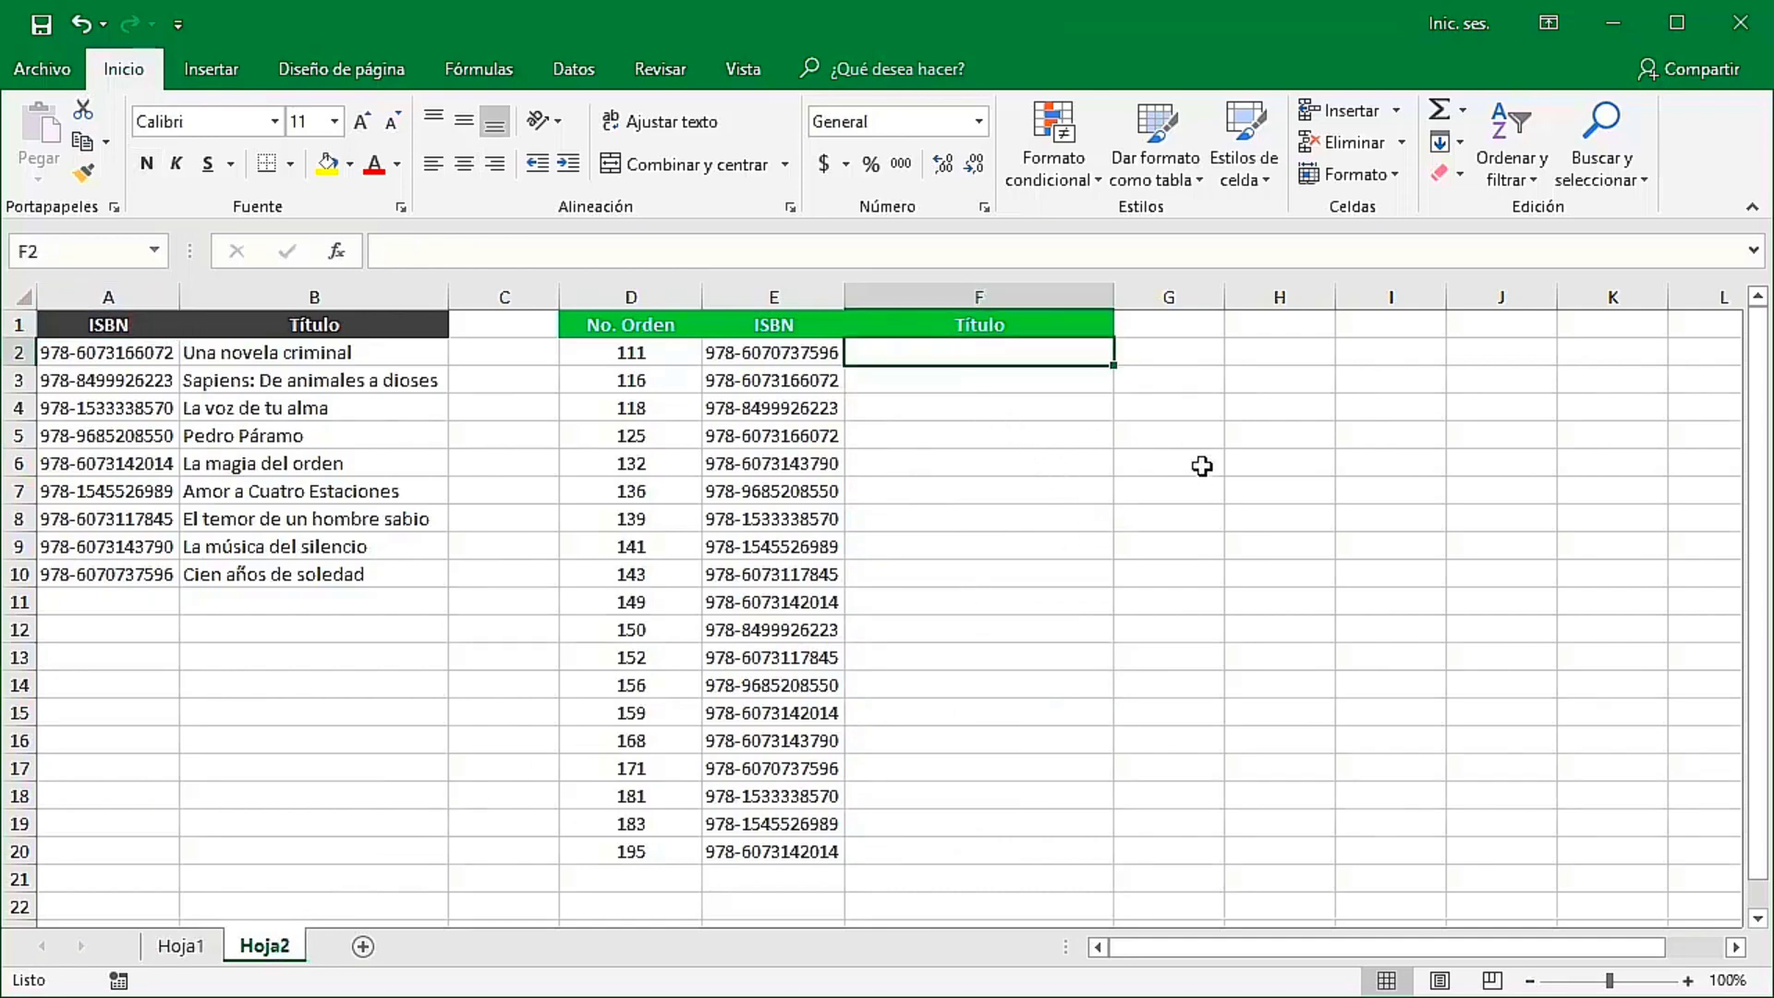
{"action": "type", "text": "=BUS"}
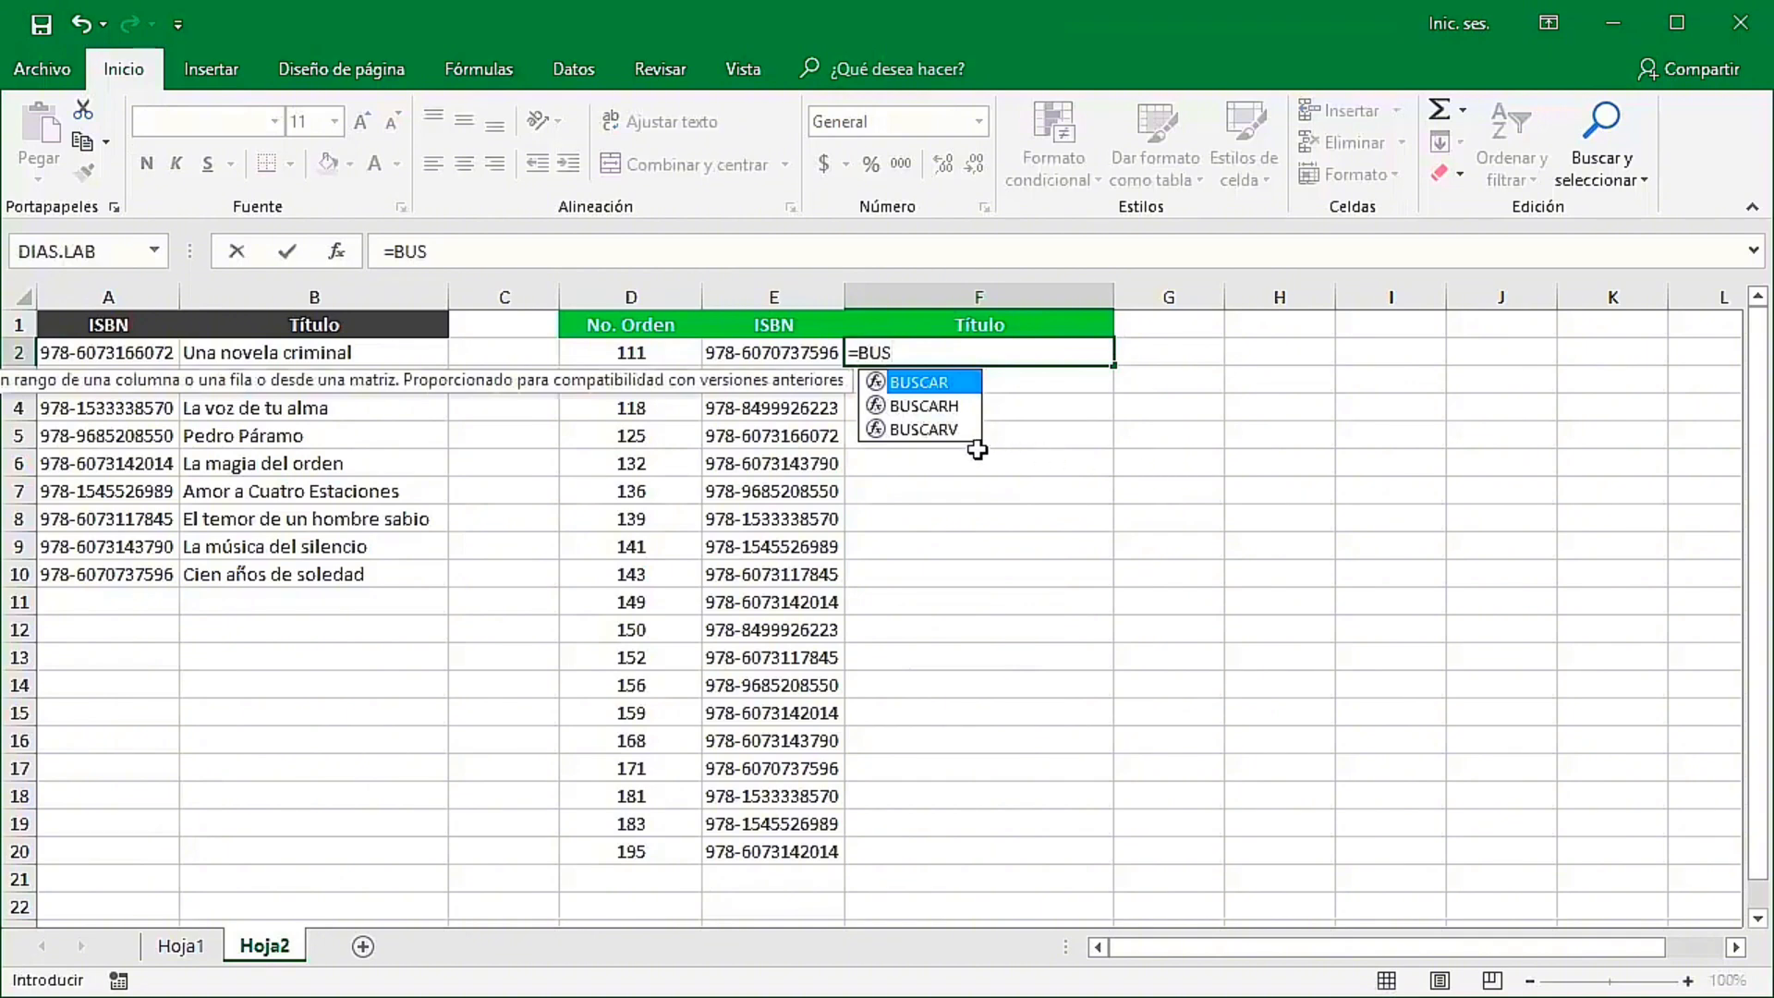
{"action": "double_click", "coordinate": [935, 430]}
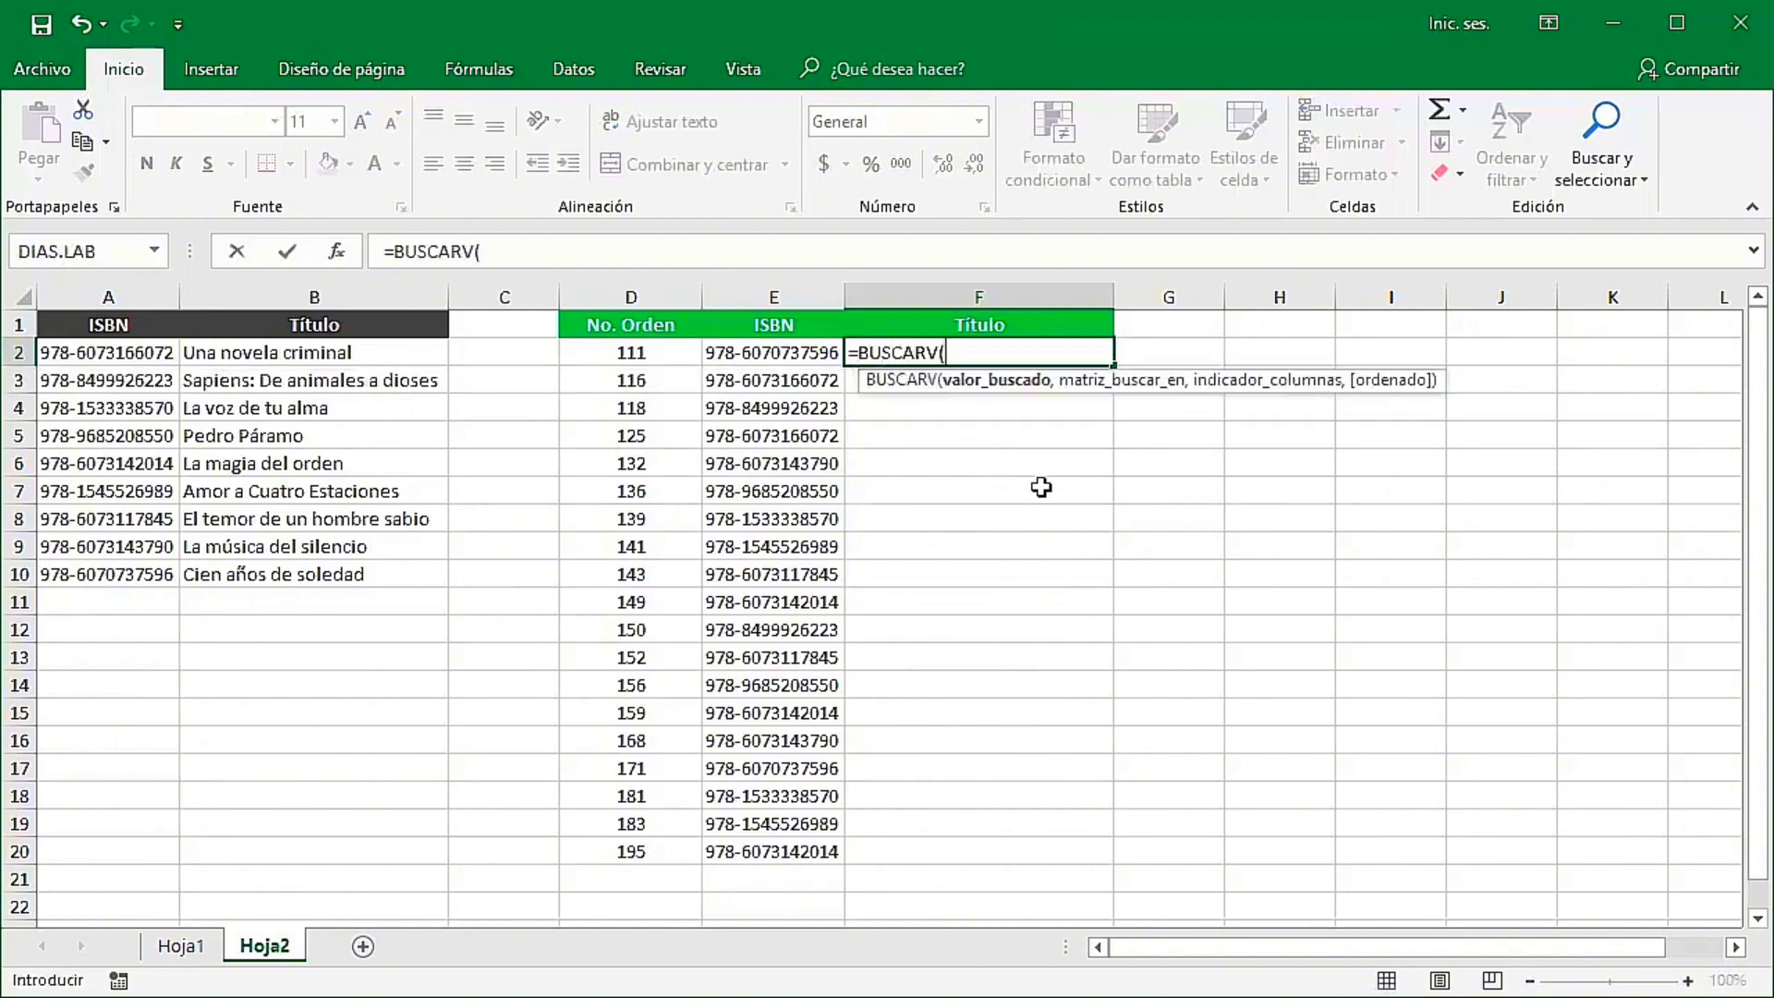
{"action": "type", "text": "E2,"}
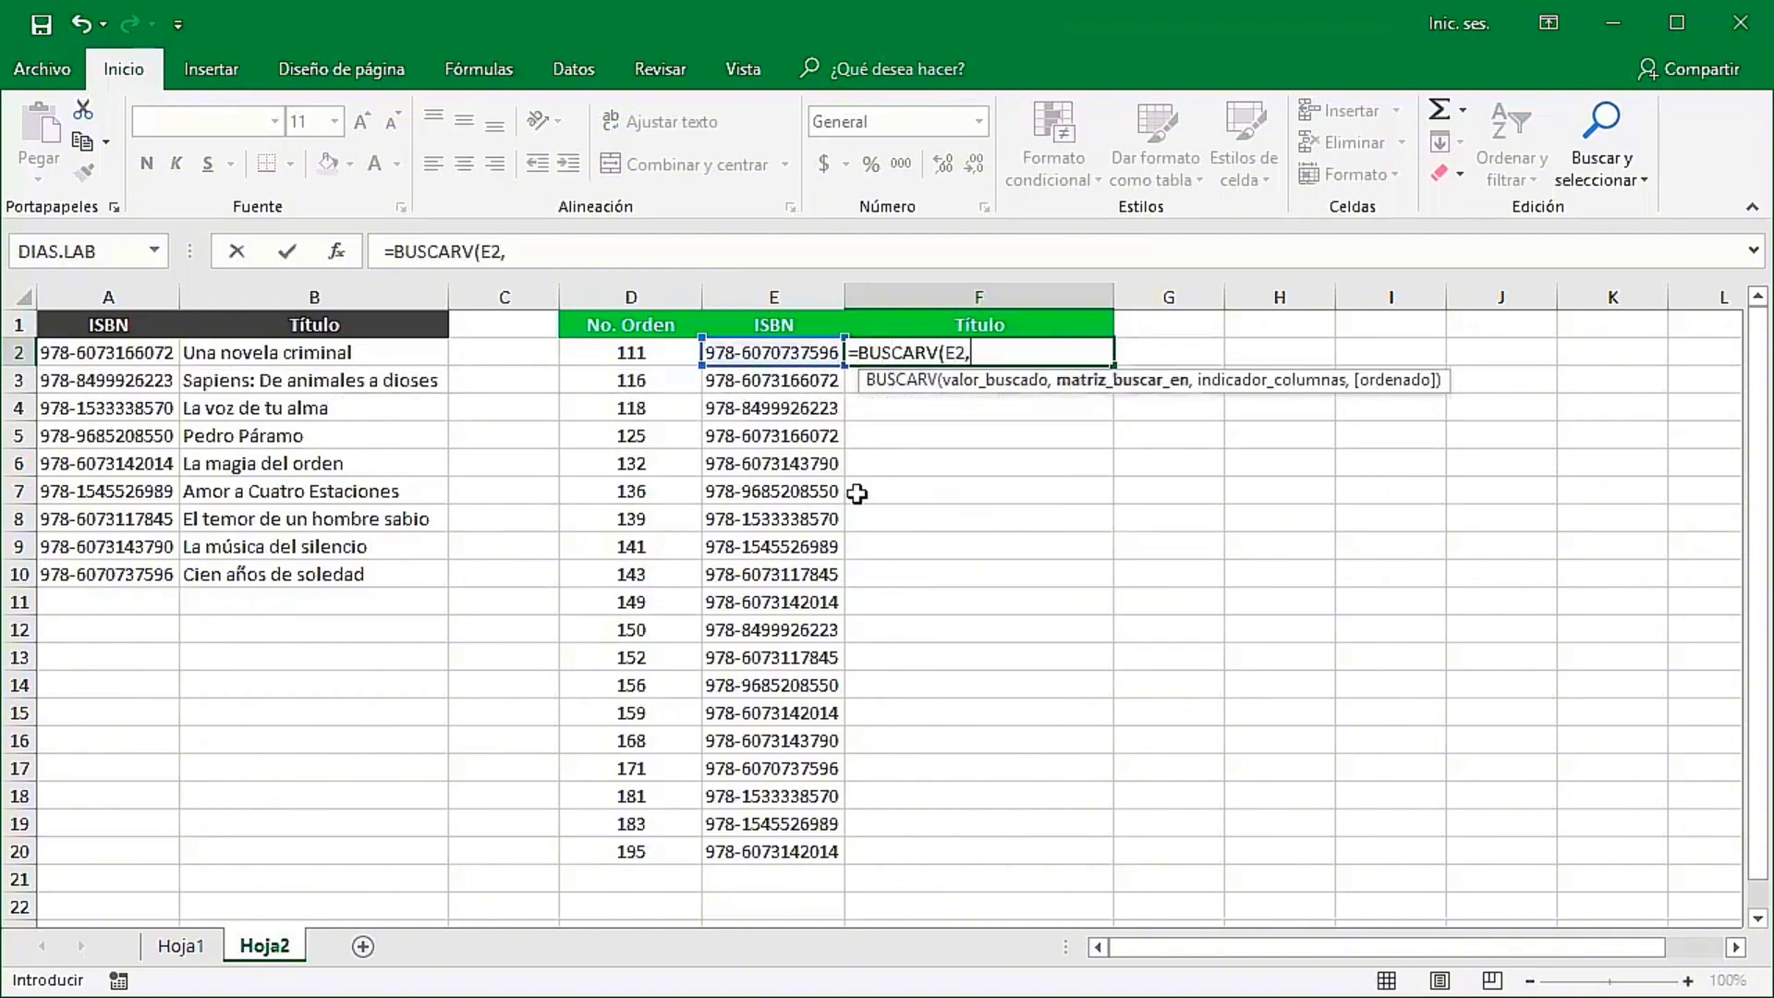
{"action": "left_click_drag", "start_coordinate": [130, 354], "coordinate": [301, 567]}
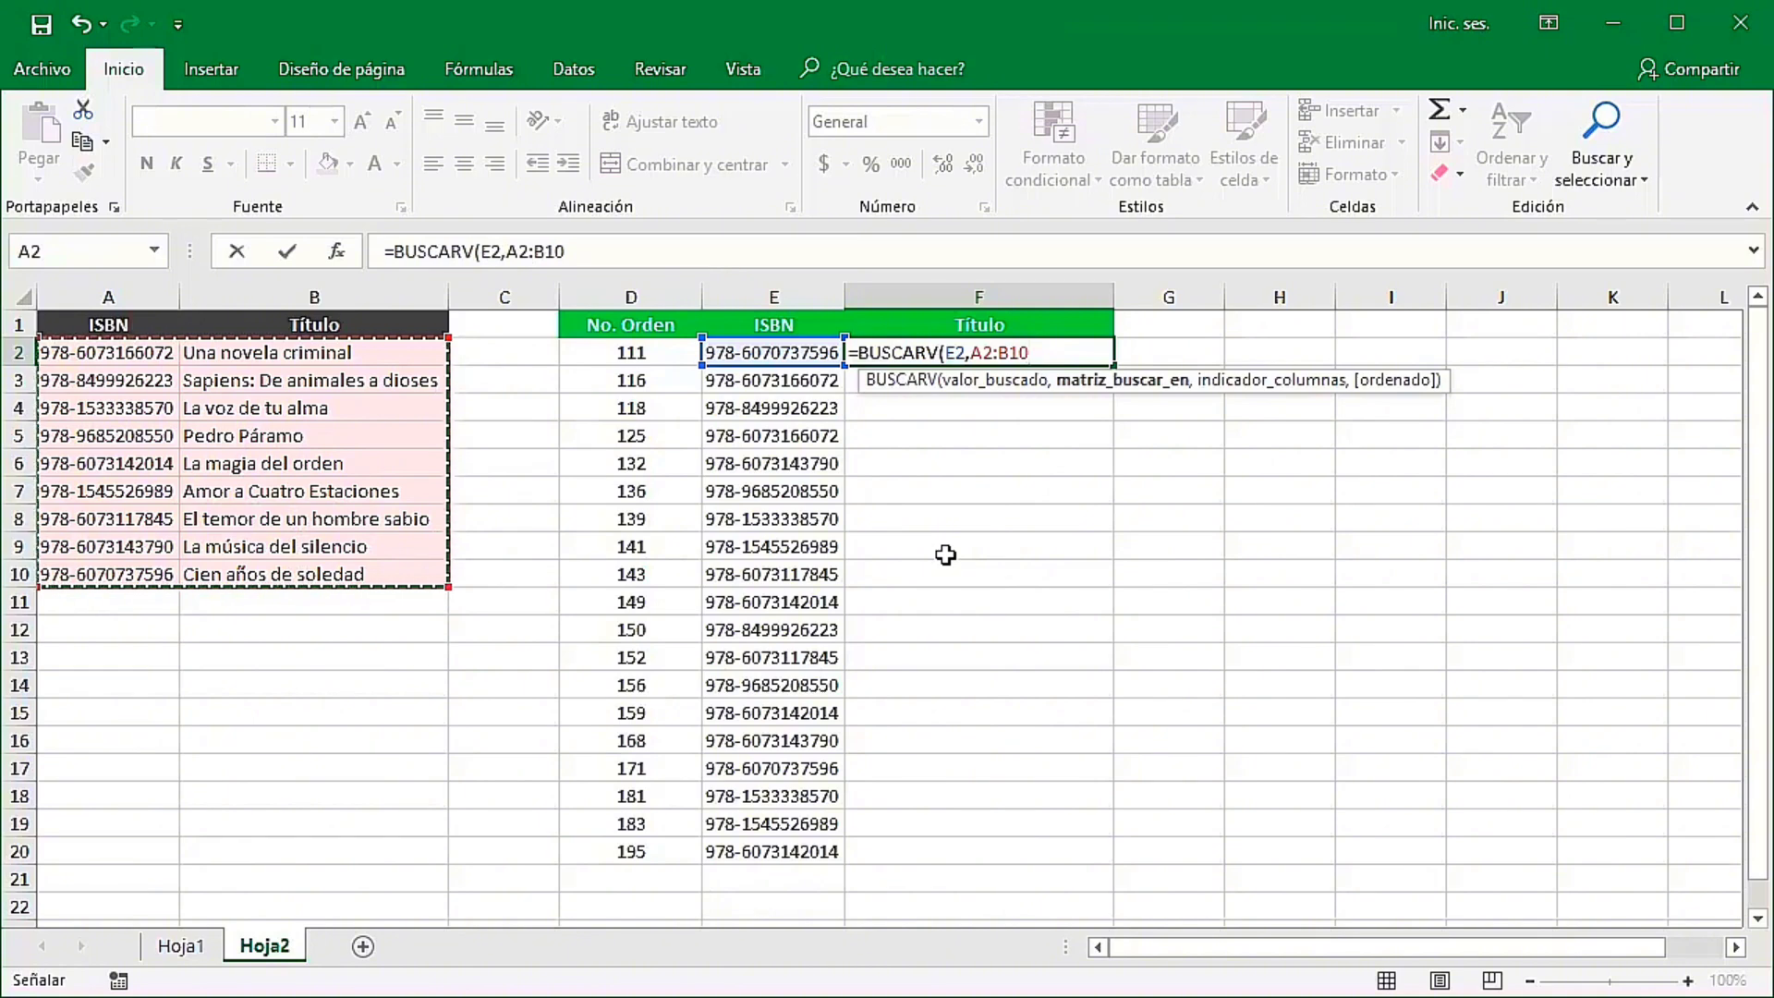
{"action": "key", "text": "F4"}
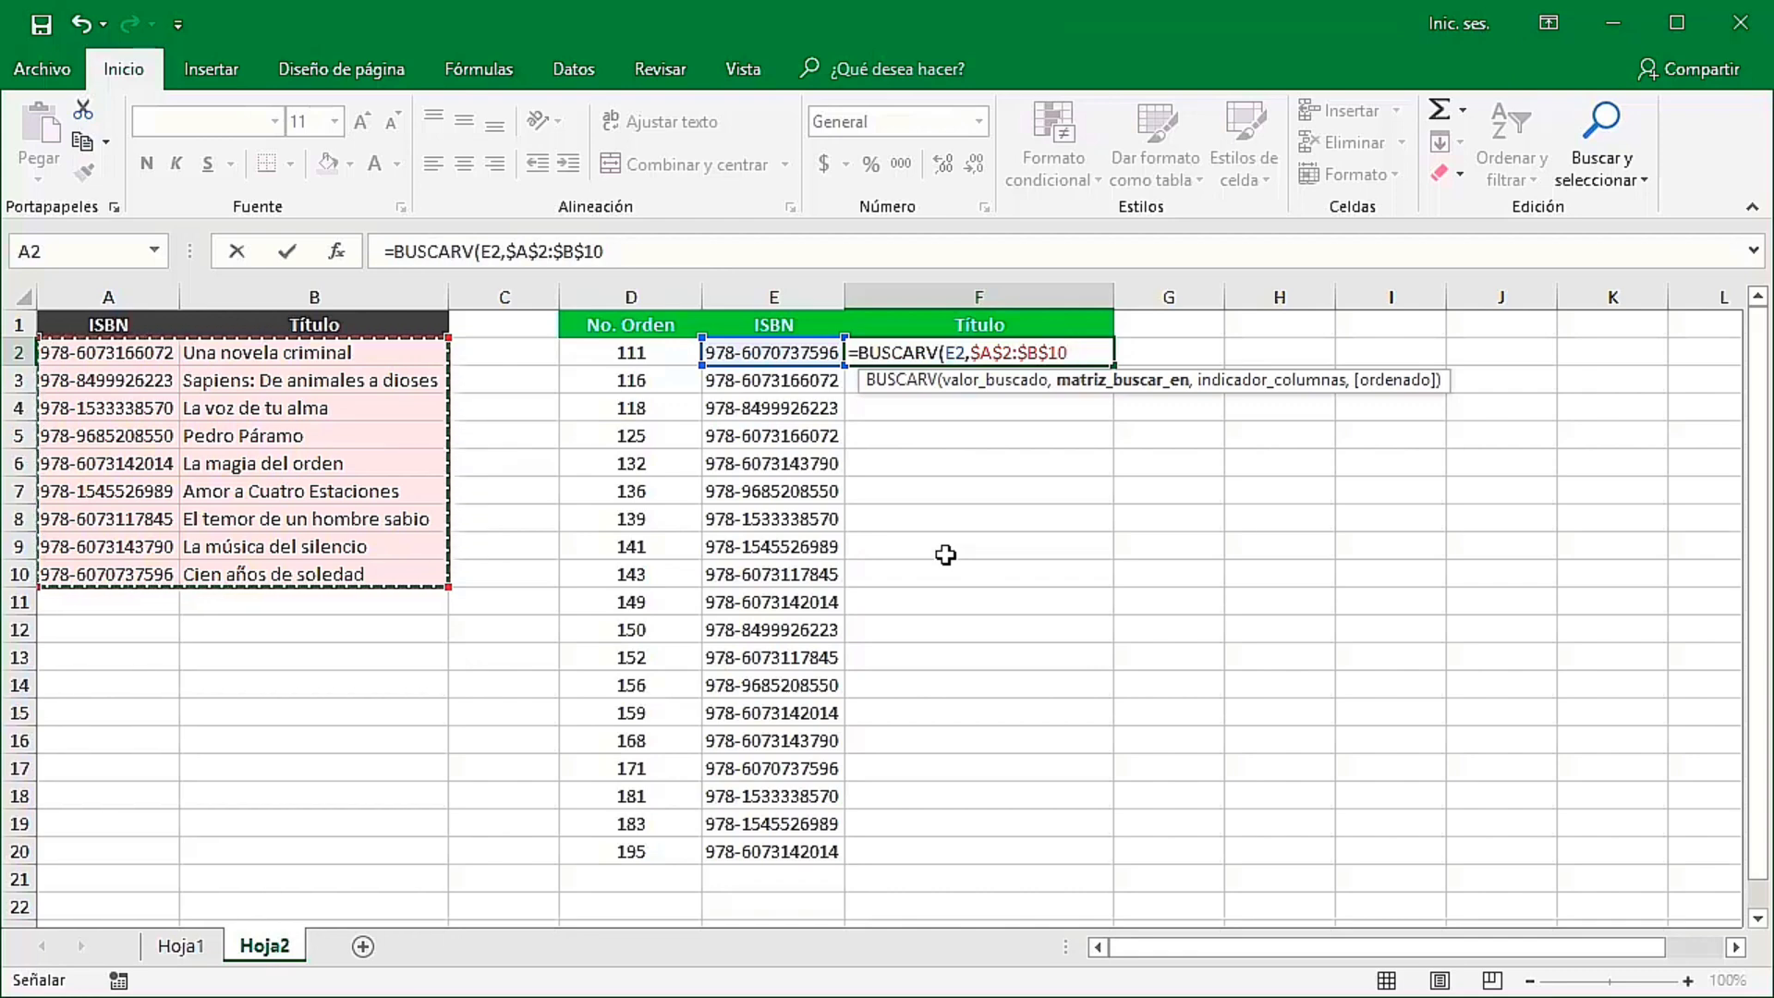
Complete the F2 formula with column index 2 and FALSO for exact match, and copy it down through F20 on Hoja2
{"action": "type", "text": ",2"}
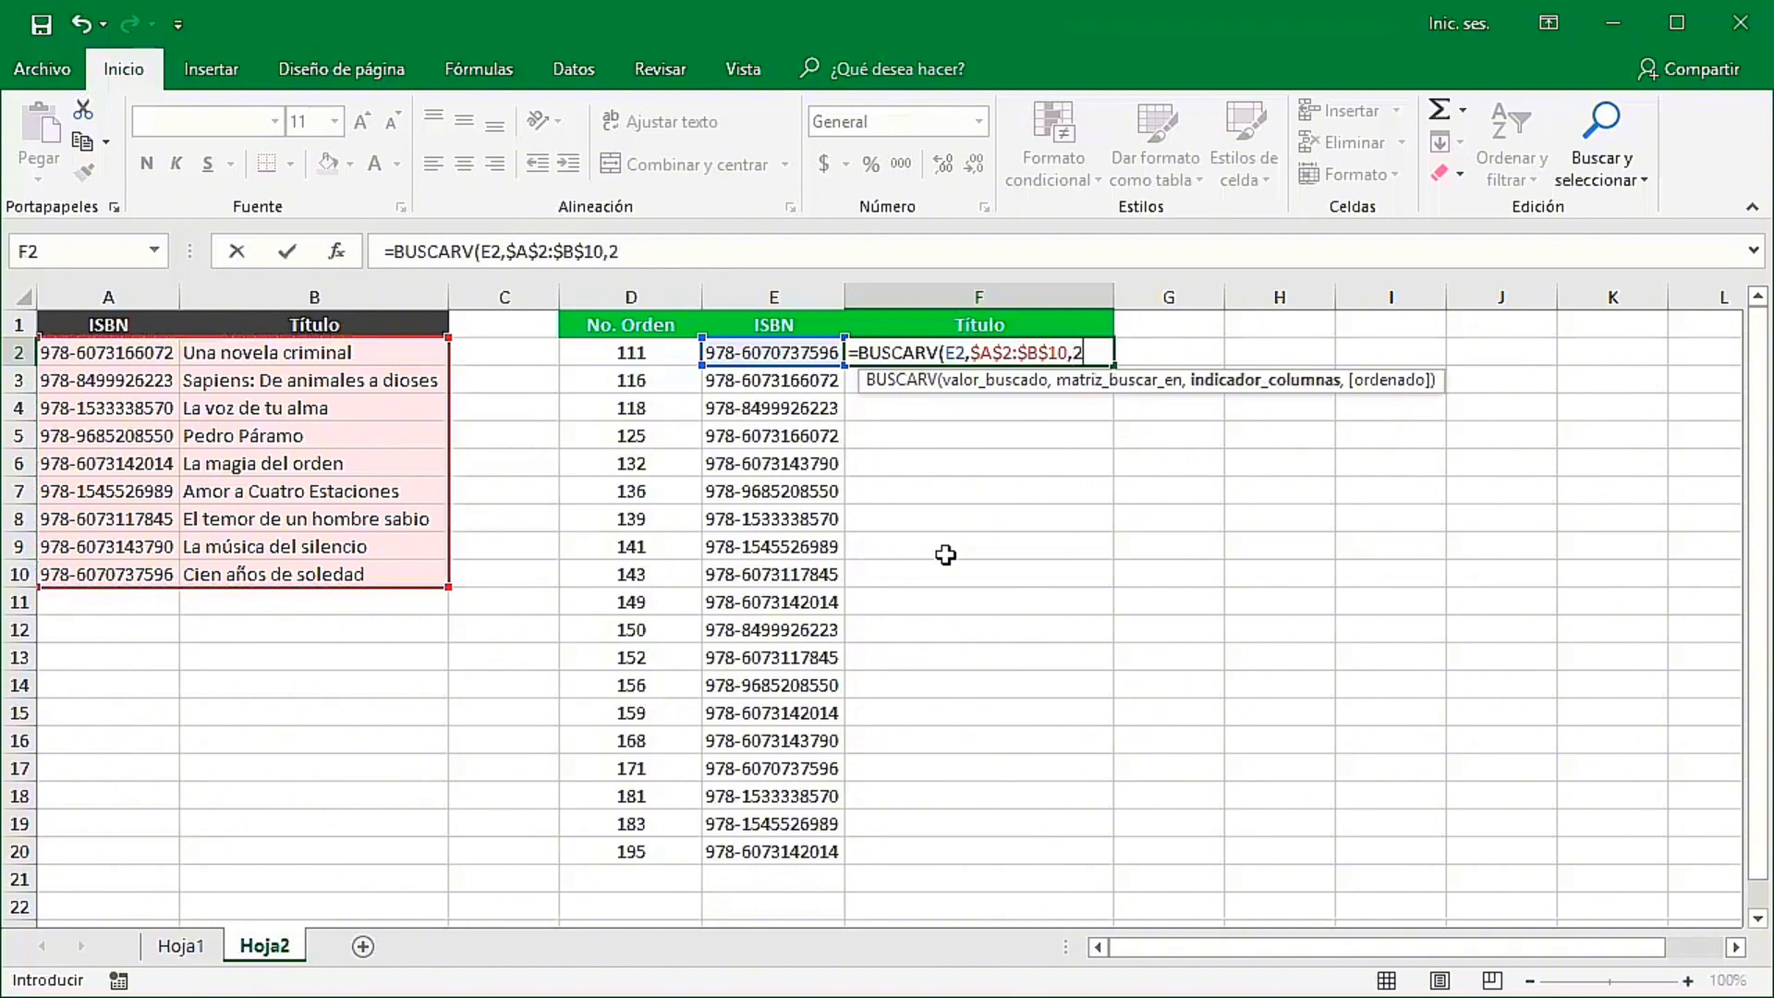
{"action": "type", "text": ","}
{"action": "double_click", "coordinate": [1151, 434]}
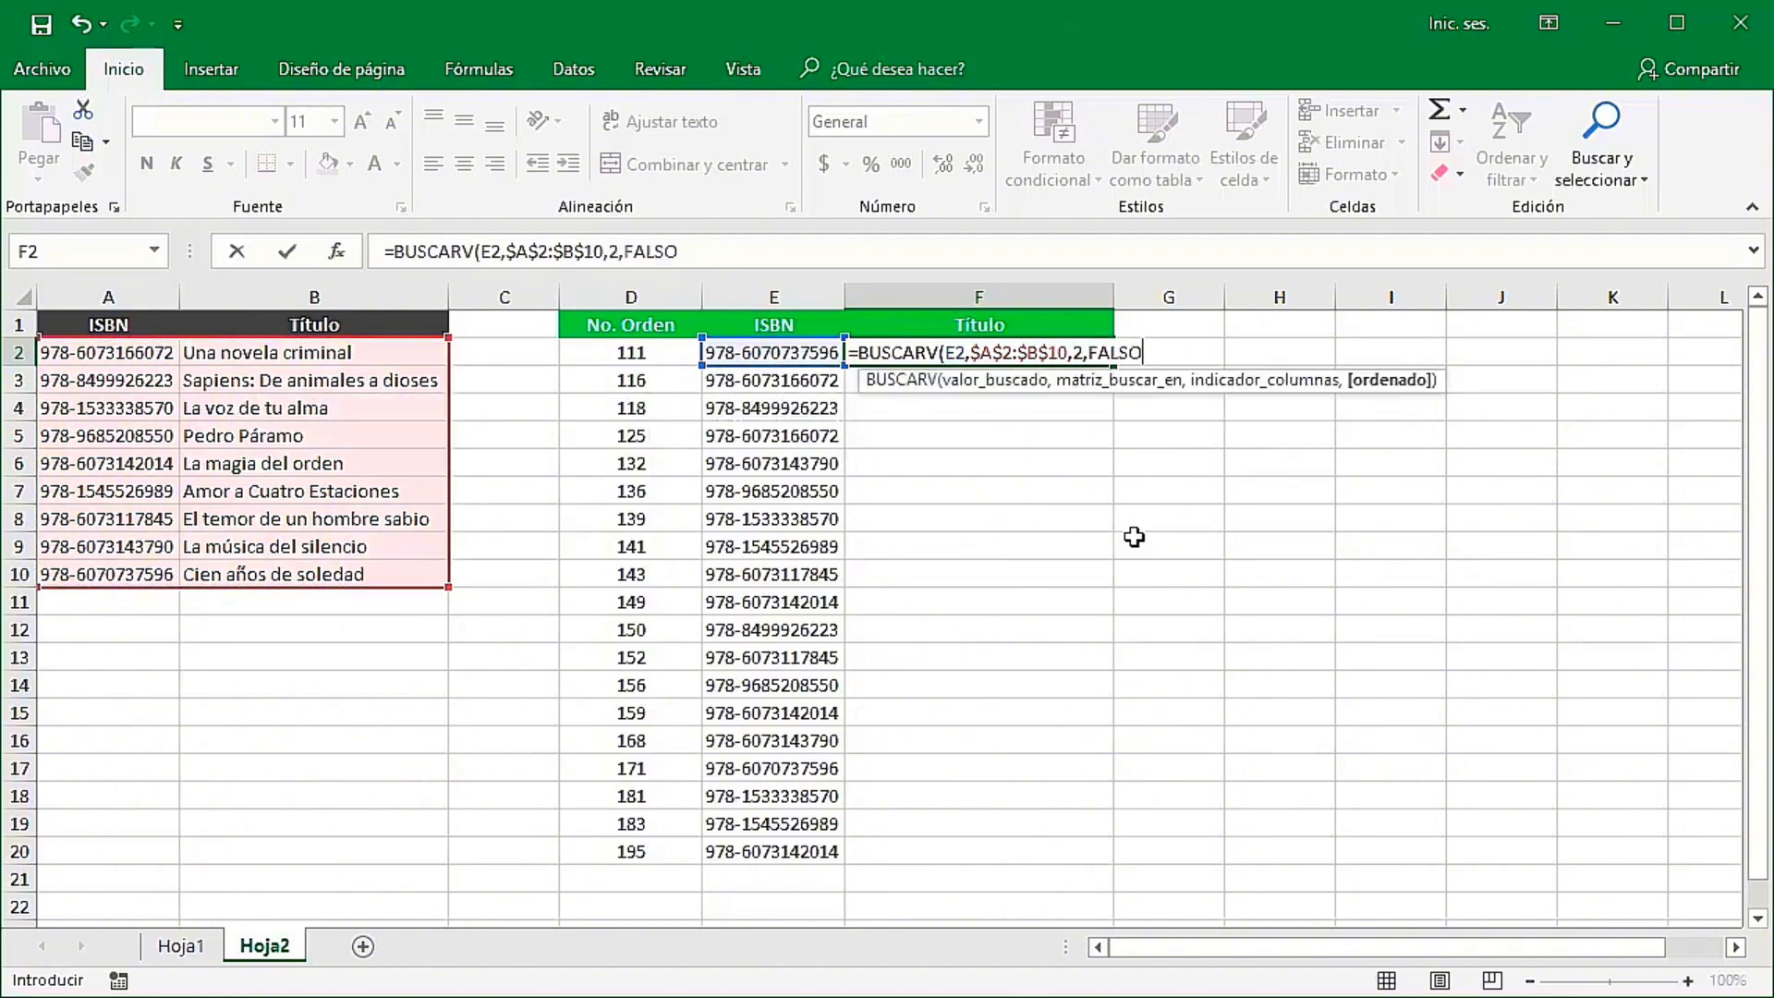
{"action": "type", "text": ")"}
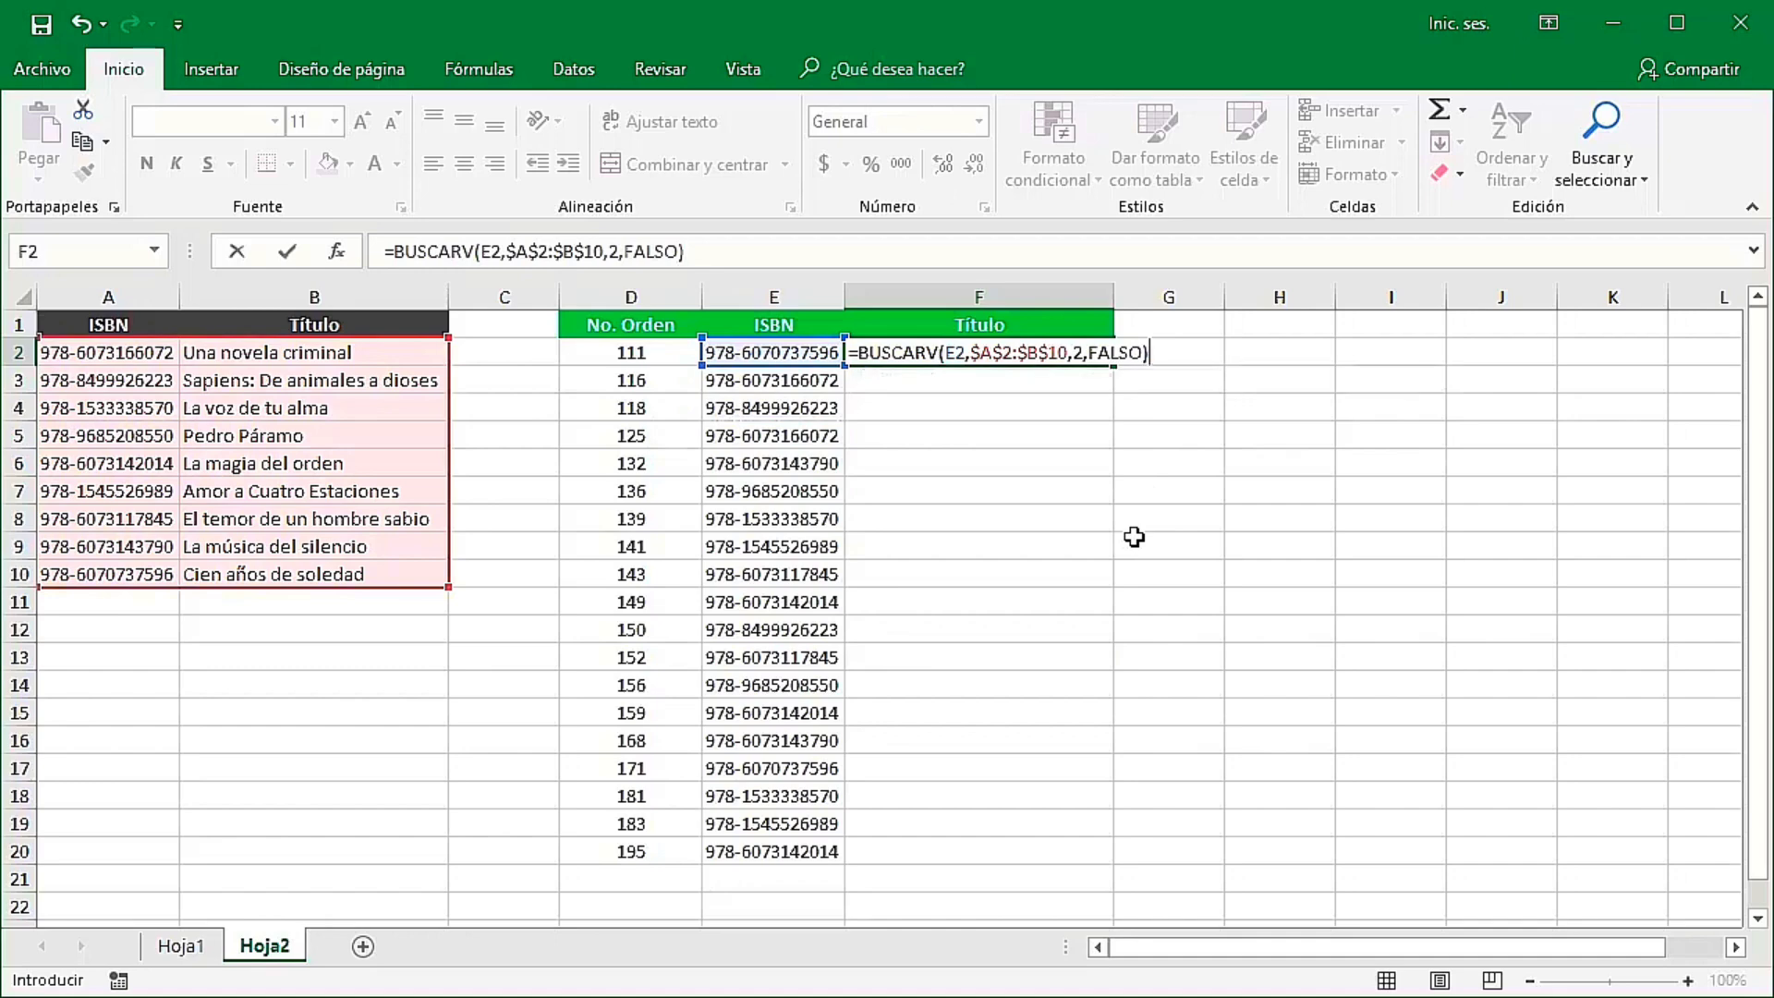
{"action": "key", "text": "Return"}
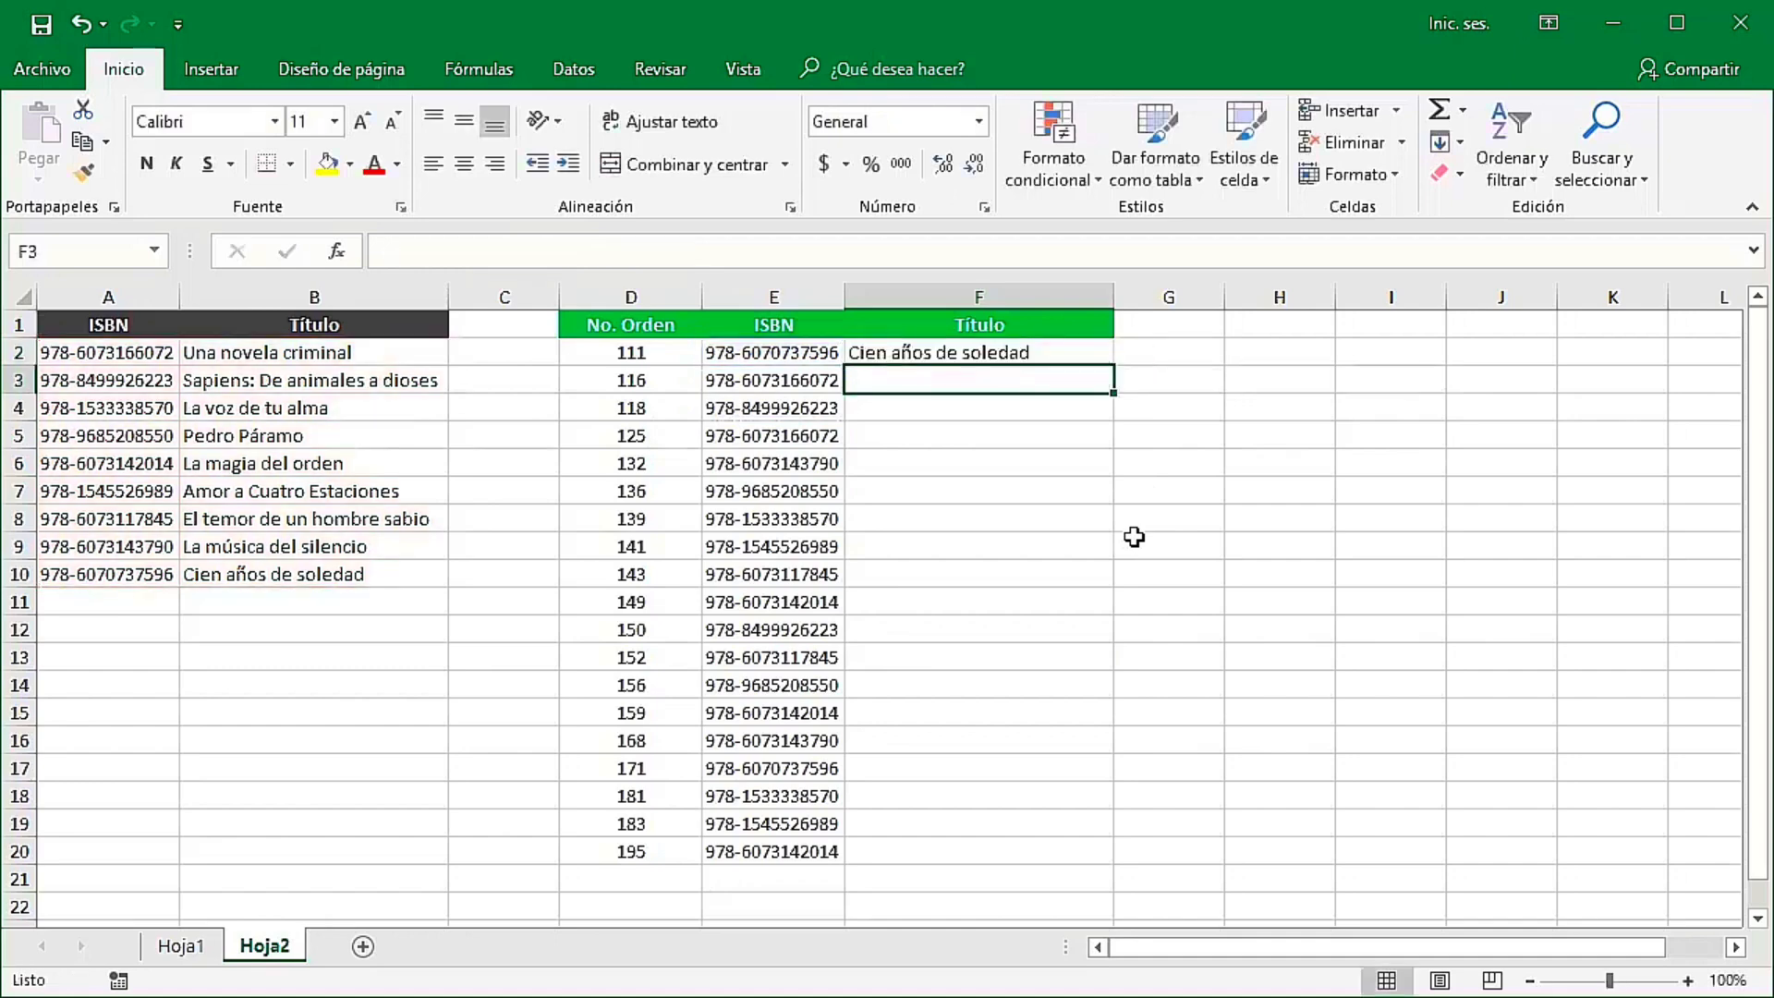
{"action": "left_click", "coordinate": [885, 351]}
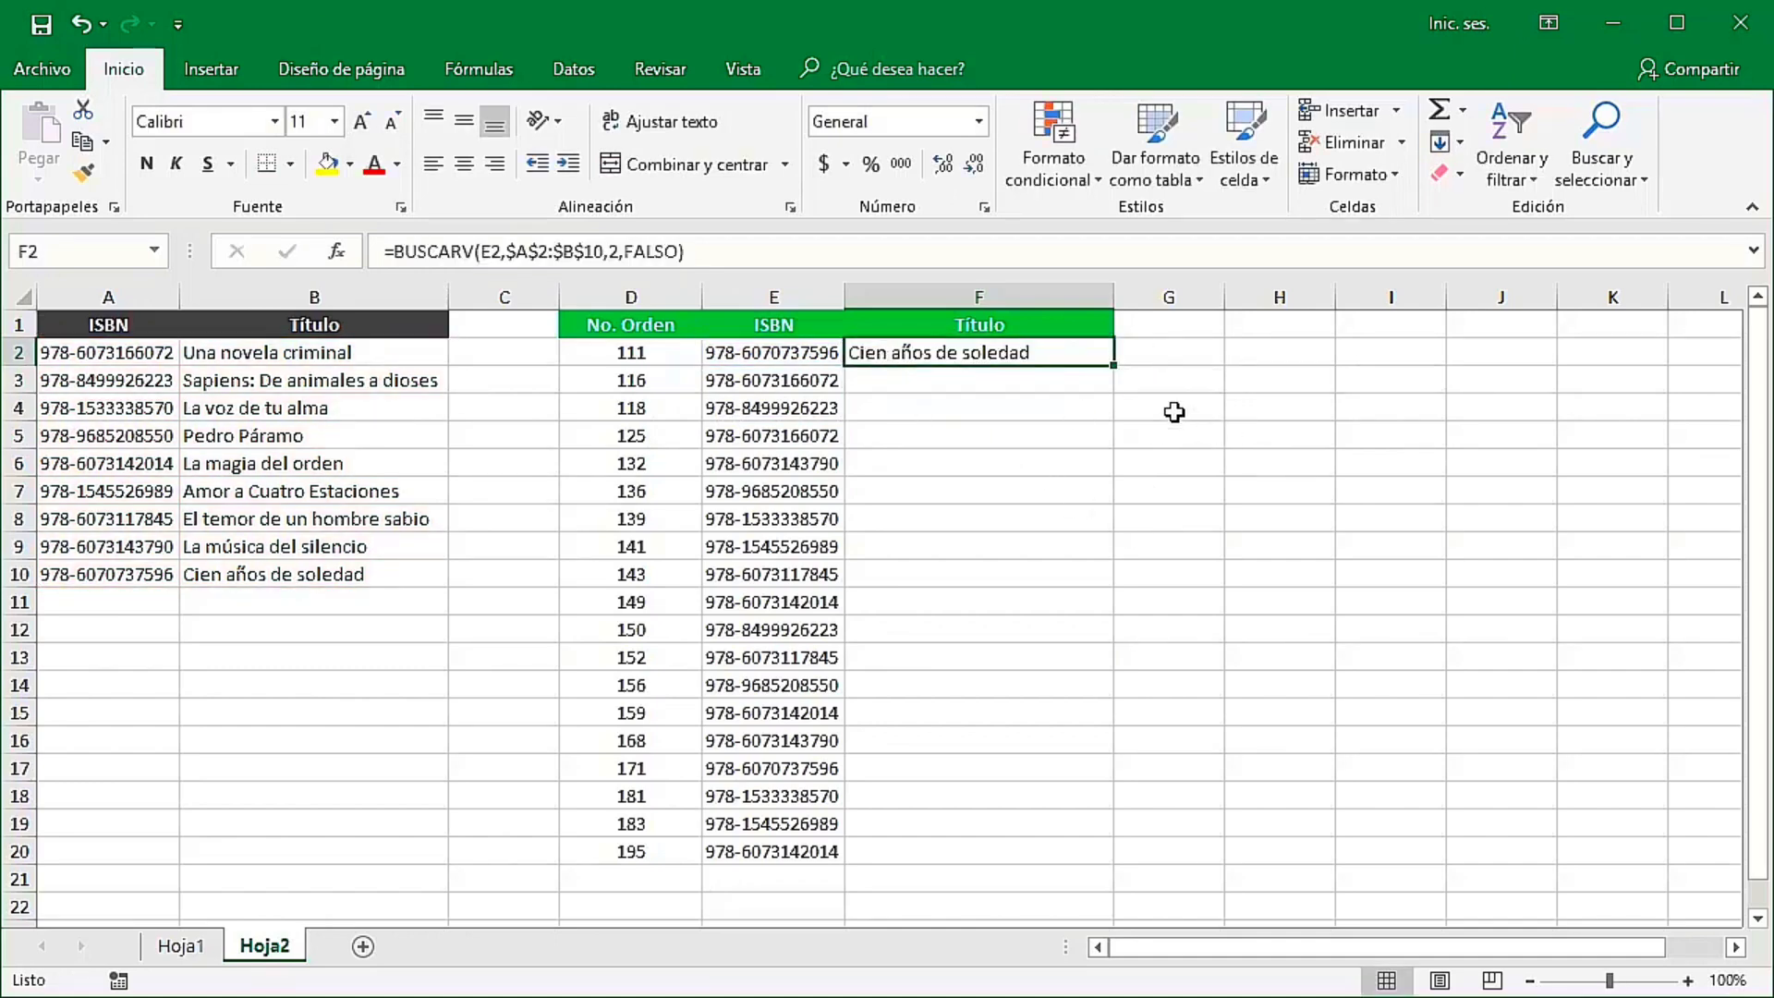
{"action": "double_click", "coordinate": [1116, 369]}
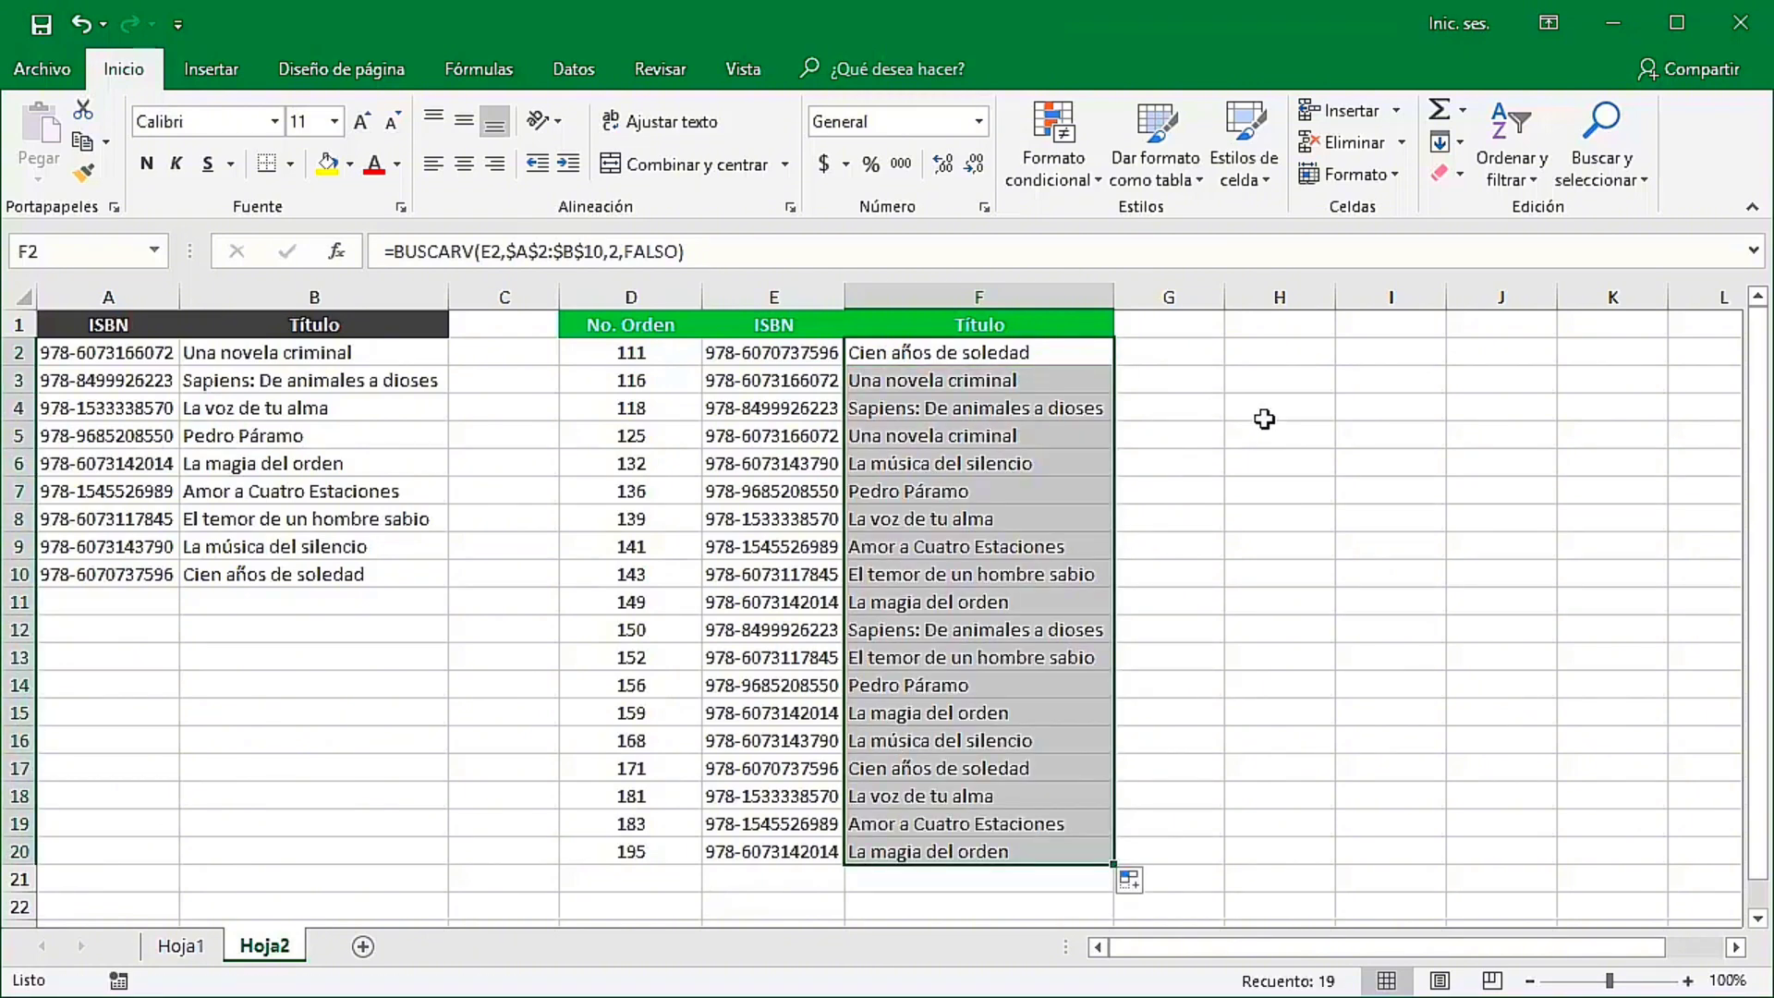
Check the lookup value and lookup range in the copied formulas of F3 through F6
{"action": "left_click", "coordinate": [1067, 389]}
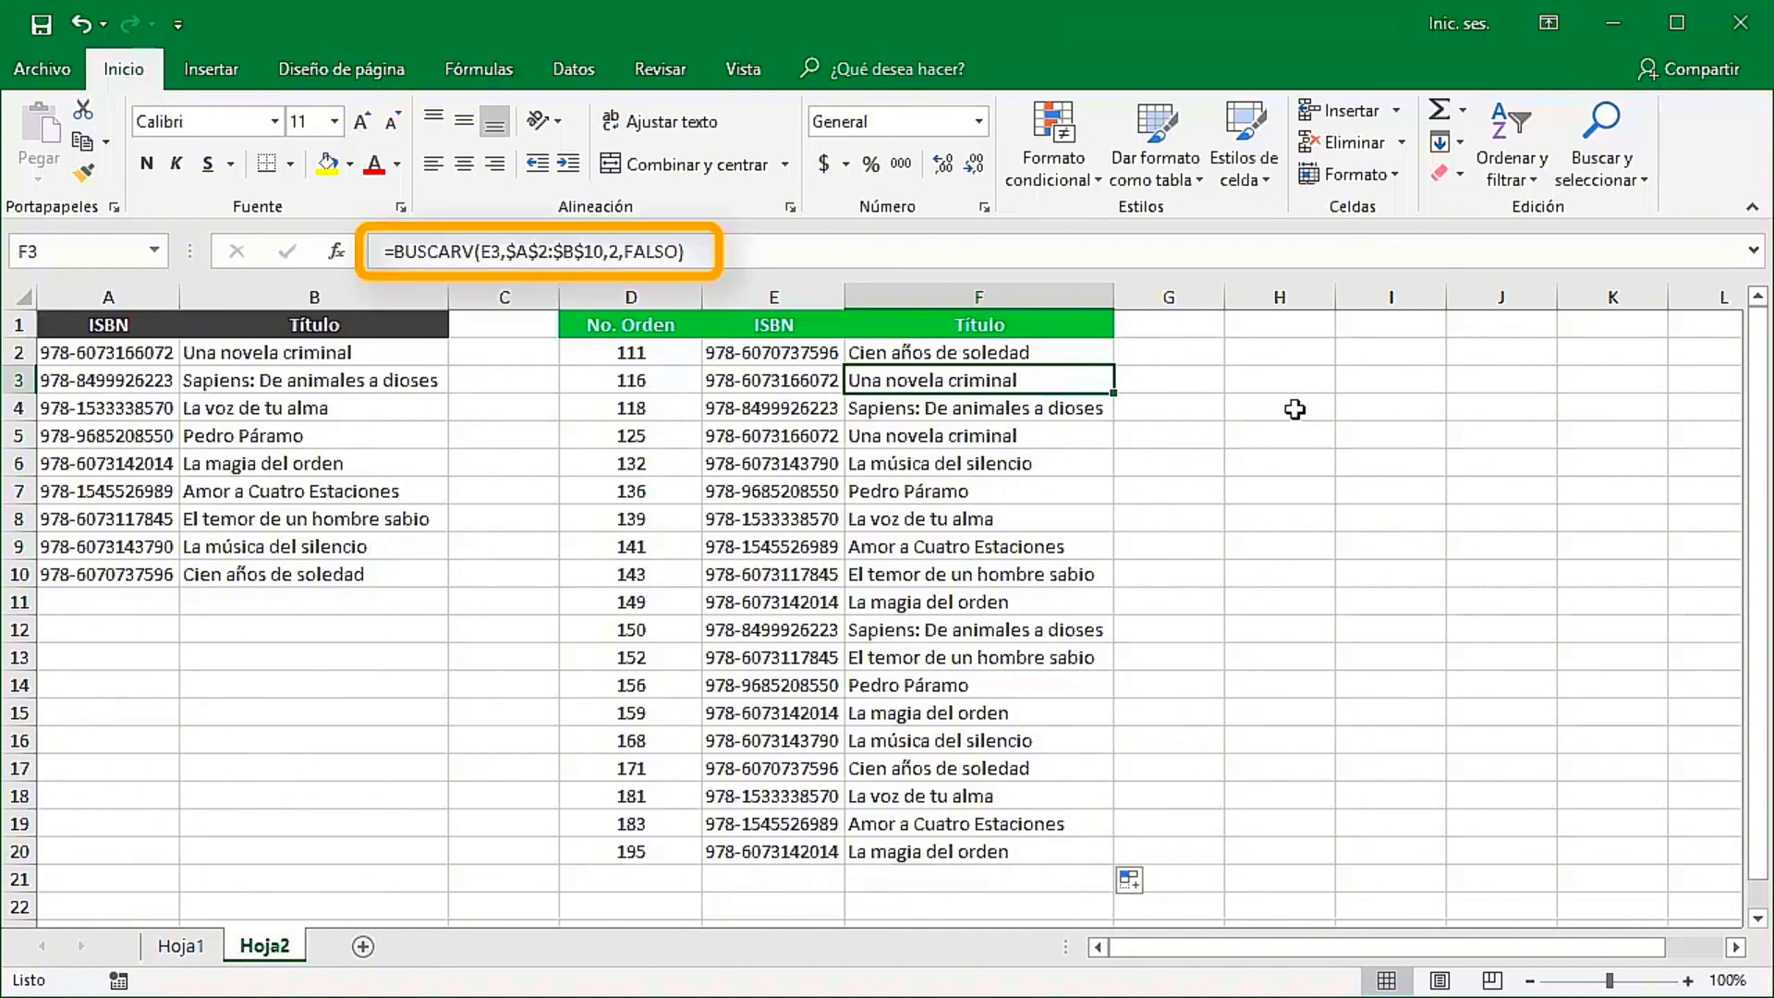
{"action": "left_click", "coordinate": [1036, 412]}
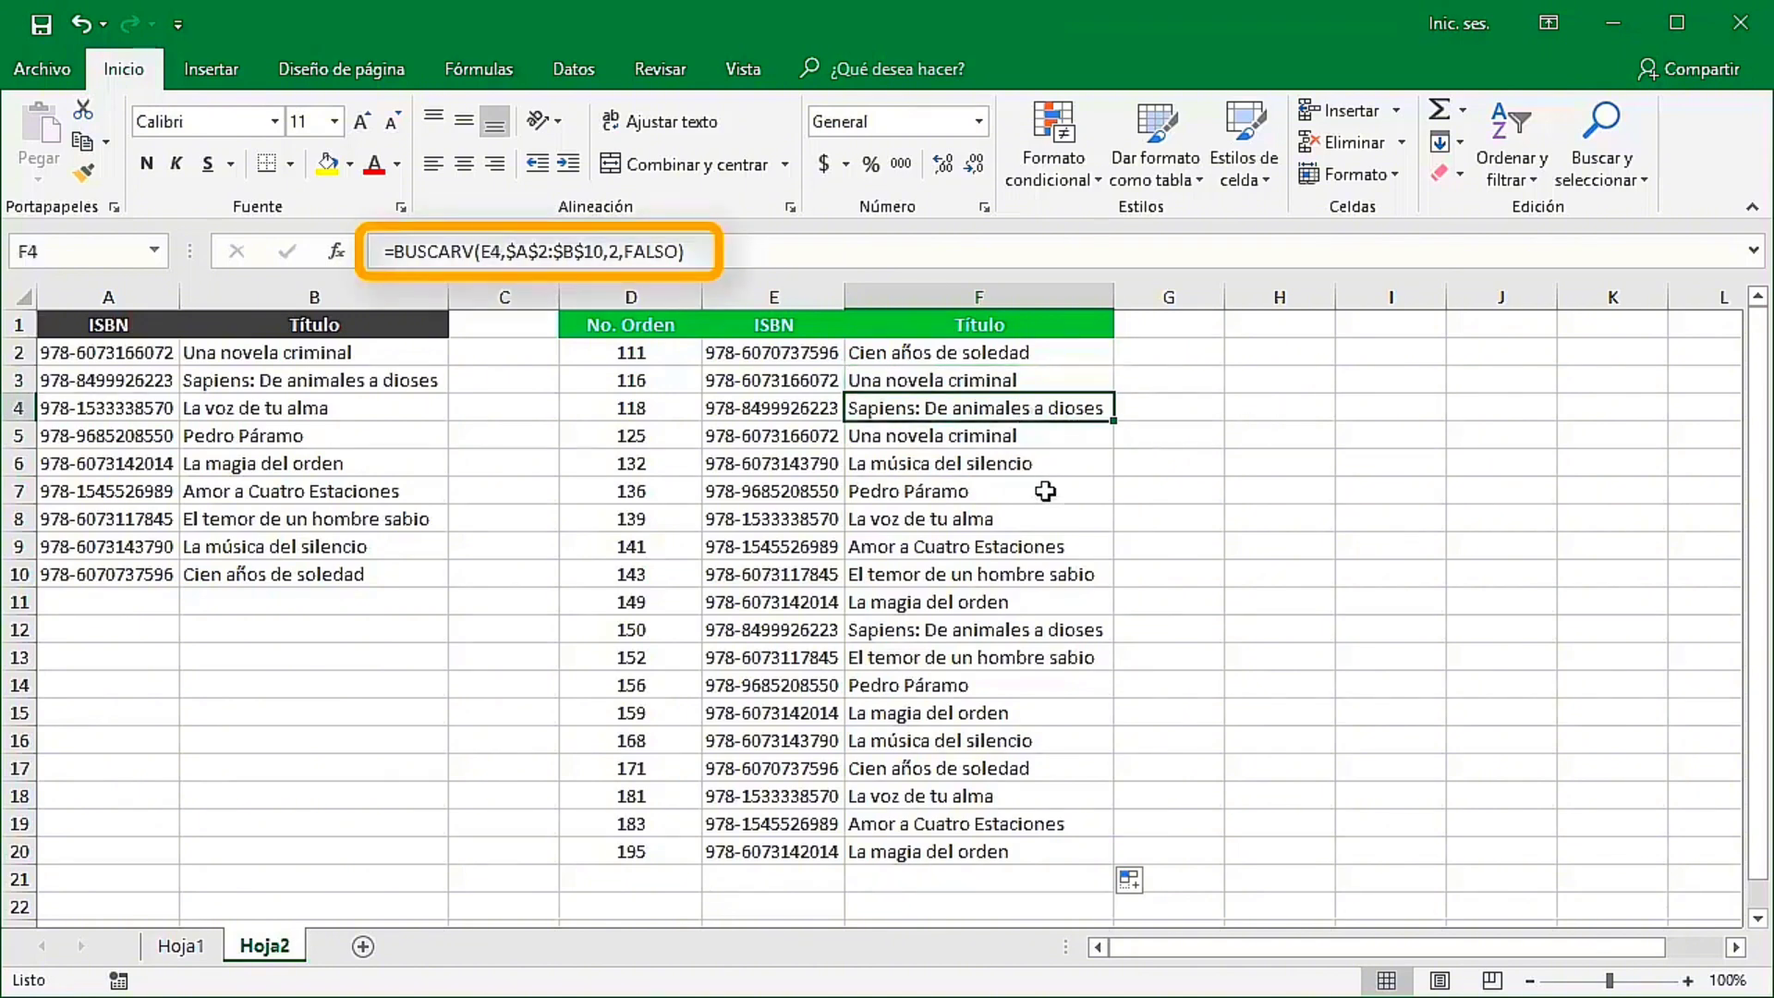
{"action": "left_click", "coordinate": [1035, 439]}
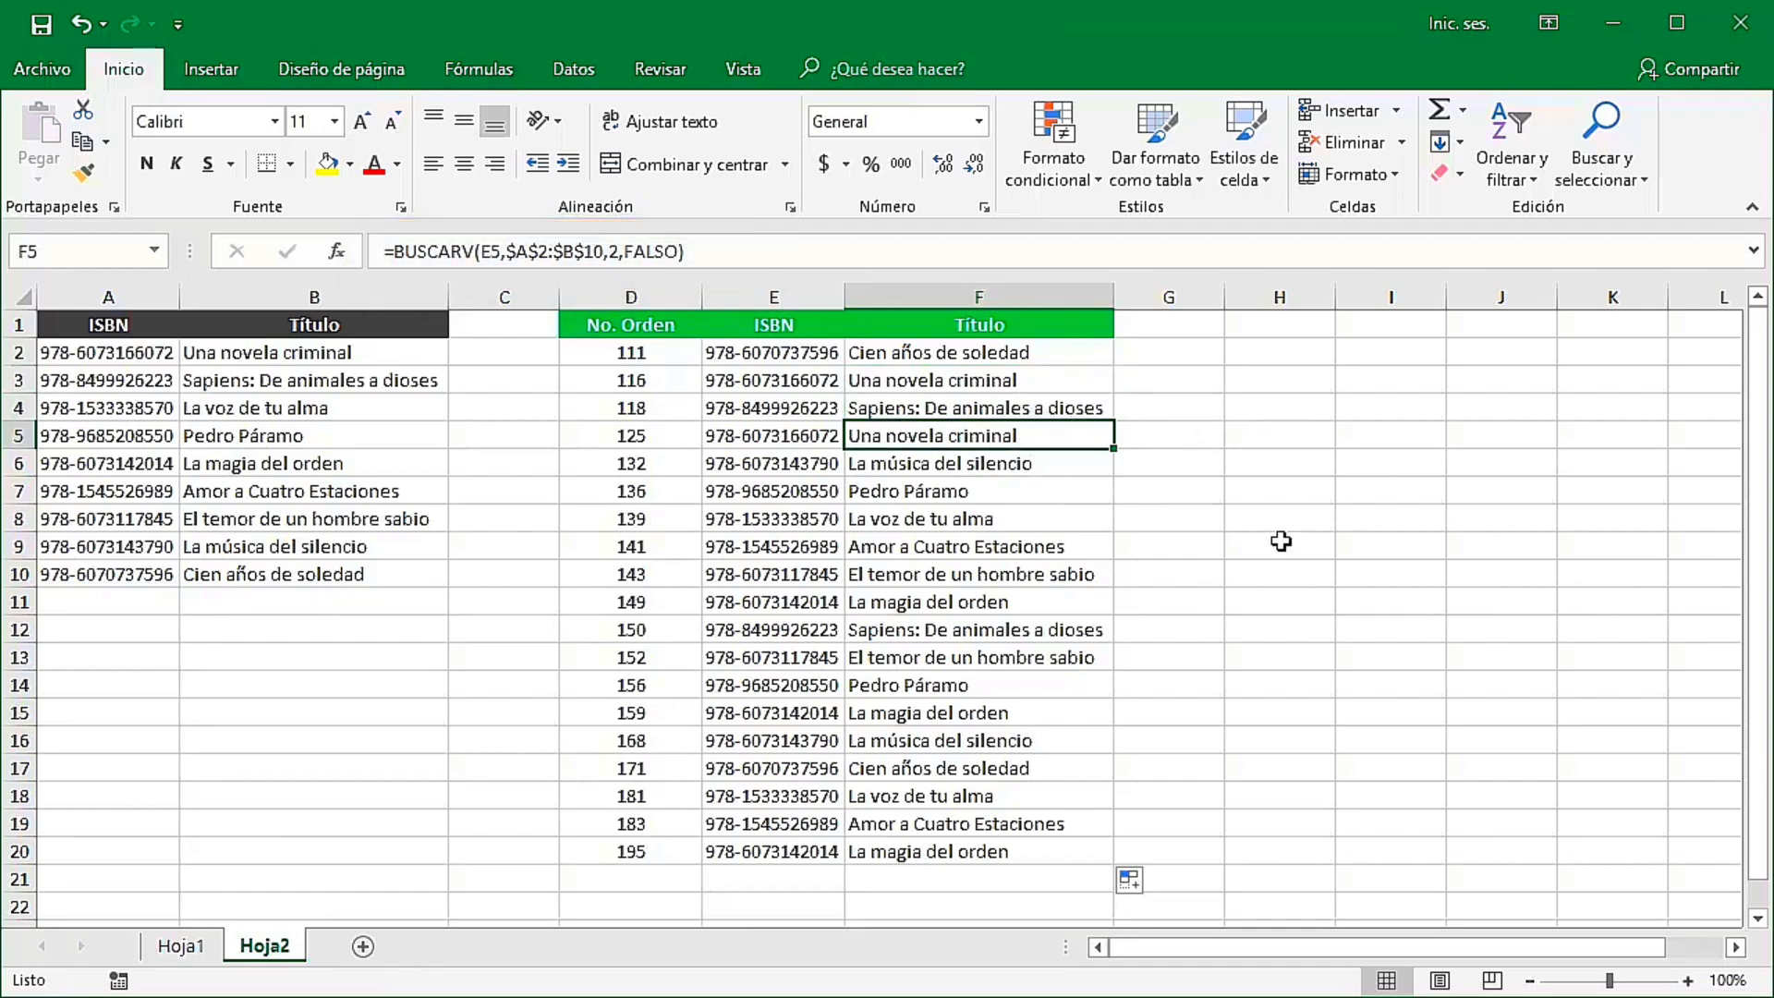
{"action": "left_click", "coordinate": [1039, 463]}
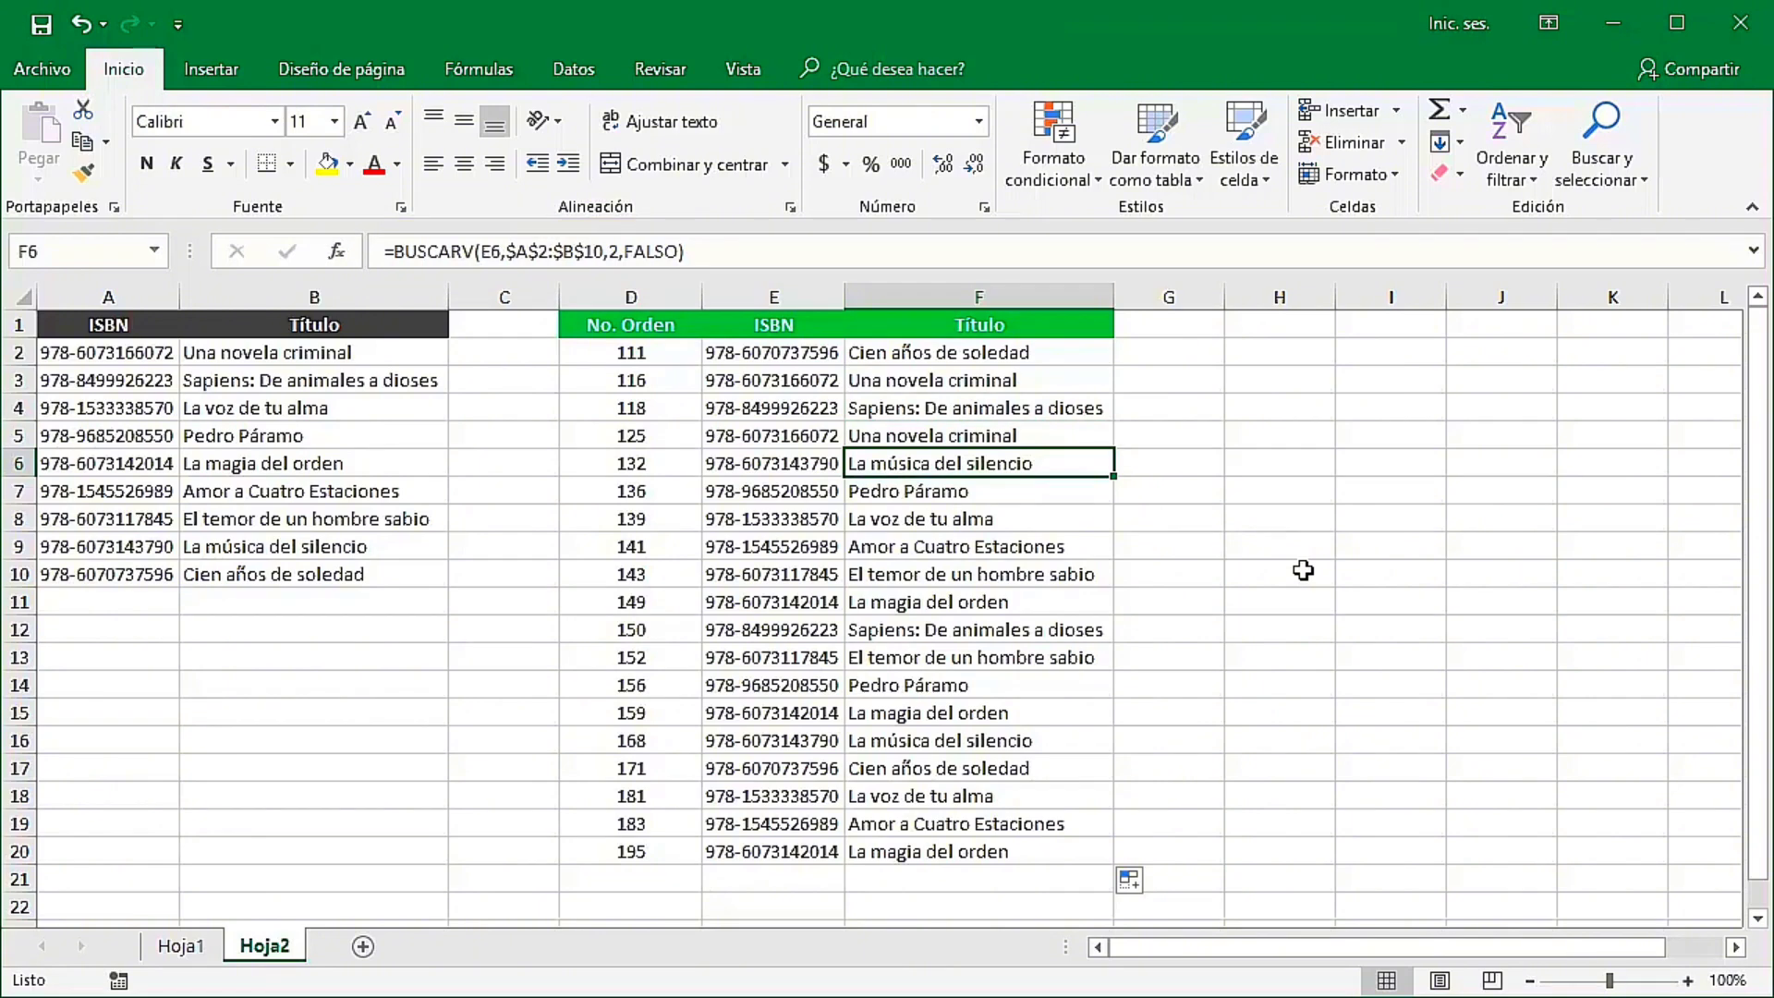